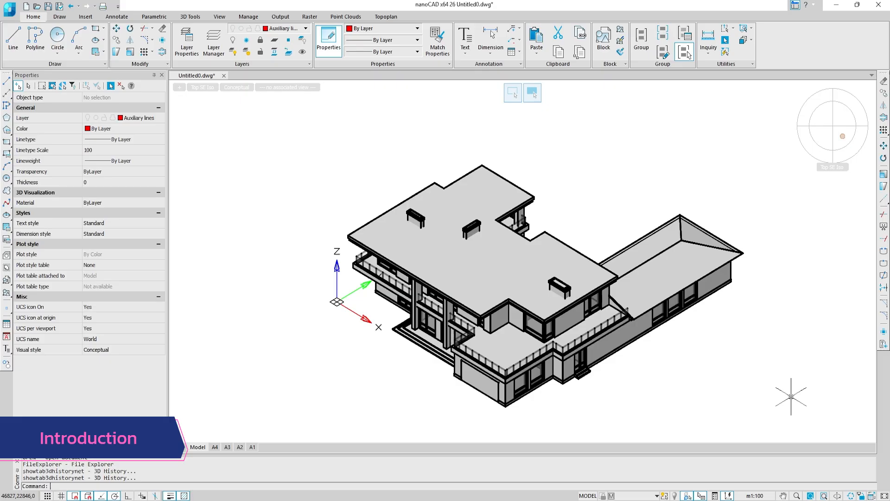
Step: Apply the Realistic visual style to the house model and orbit it to face the front facade
{"action": "left_click", "coordinate": [237, 87]}
{"action": "left_click", "coordinate": [250, 132]}
{"action": "scroll", "coordinate": [320, 344], "scroll_direction": "up", "scroll_amount": 4}
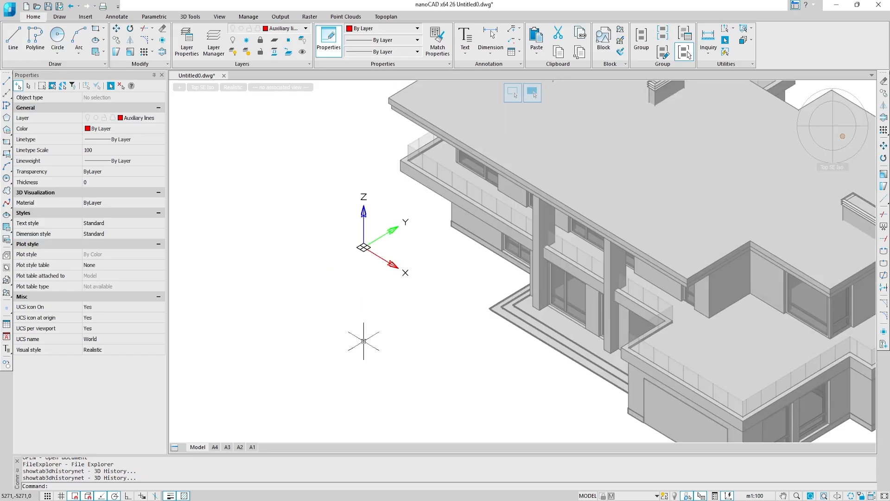
{"action": "middle_click_drag", "start_coordinate": [504, 348], "coordinate": [570, 291], "text": "shift"}
{"action": "middle_click_drag", "start_coordinate": [571, 292], "coordinate": [362, 298]}
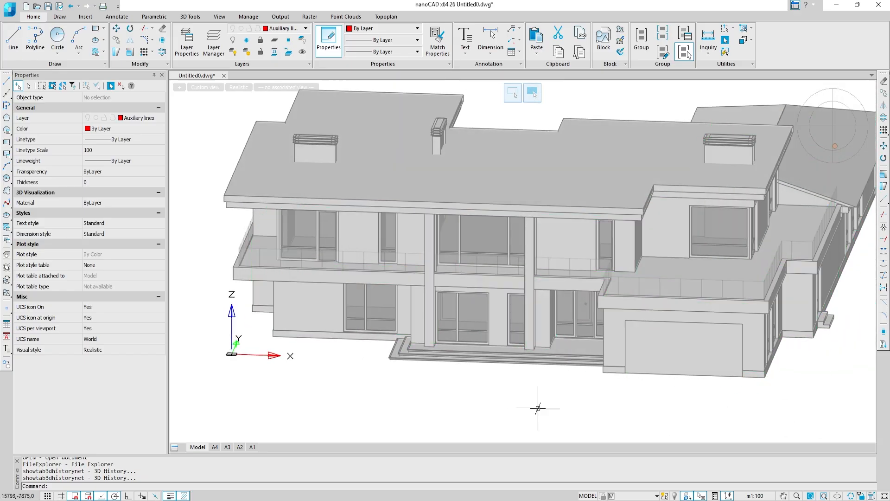
Step: Preview the house in the Shades of Gray, Sketchy and Shaded with edges visual styles
{"action": "left_click", "coordinate": [239, 87]}
{"action": "left_click", "coordinate": [283, 160]}
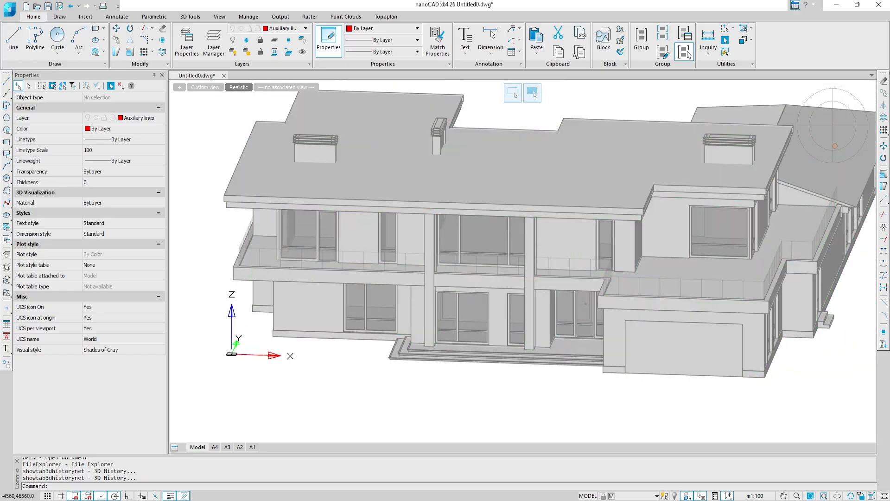
{"action": "left_click", "coordinate": [234, 87]}
{"action": "left_click", "coordinate": [278, 171]}
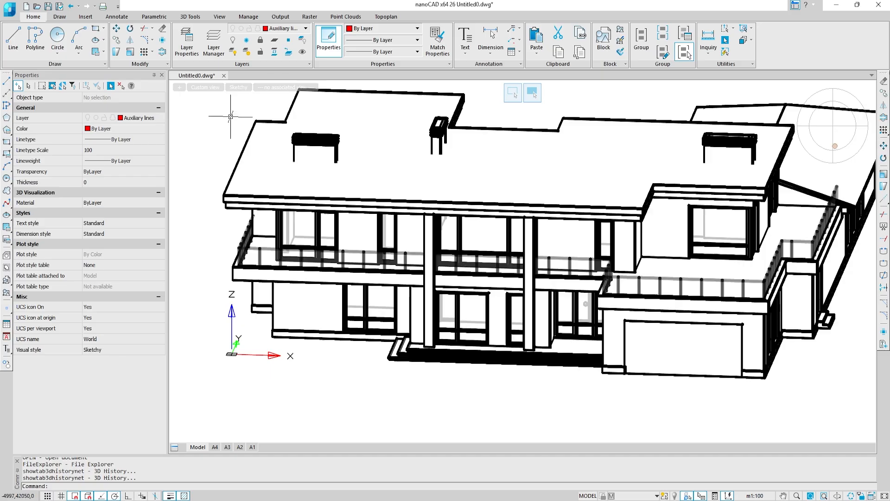
{"action": "left_click", "coordinate": [239, 87]}
{"action": "left_click", "coordinate": [279, 190]}
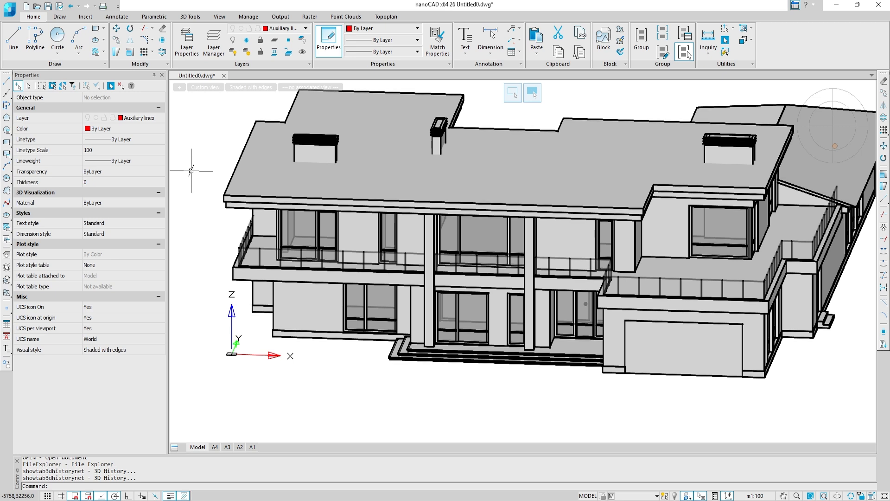
Step: Open the Coverings browser and dock it together with the Properties palette
{"action": "left_click", "coordinate": [249, 17]}
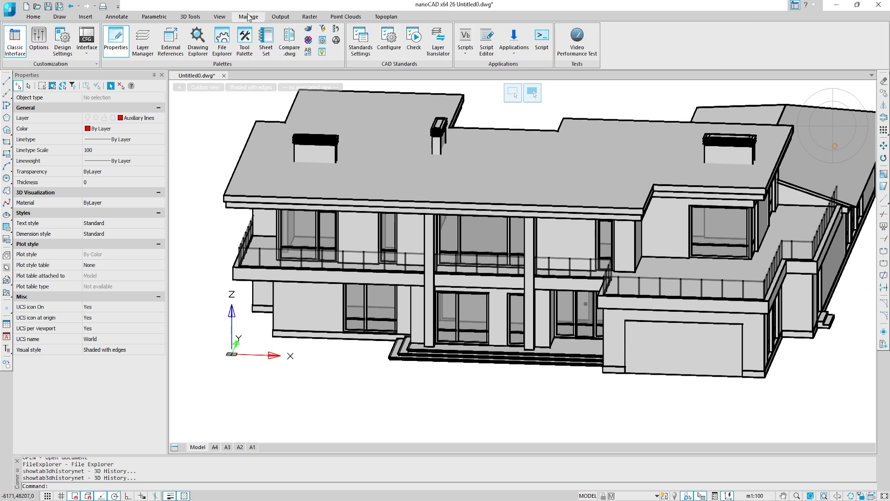
{"action": "left_click", "coordinate": [307, 31]}
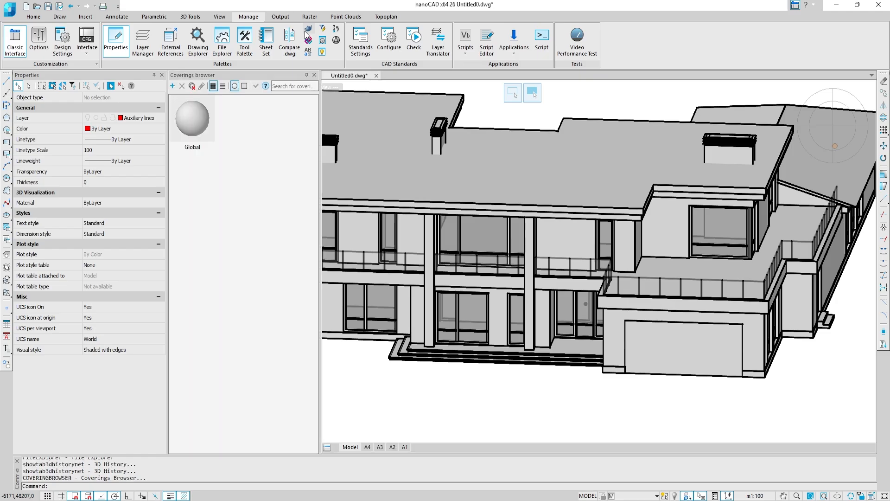
{"action": "left_click_drag", "start_coordinate": [238, 77], "coordinate": [90, 261]}
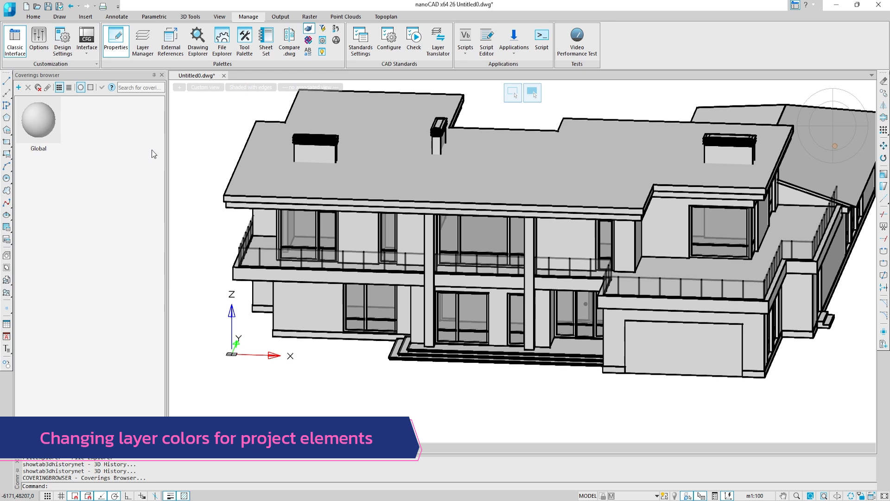
Step: Switch the model to the Realistic visual style and set the Doors layer's color to 250
{"action": "left_click", "coordinate": [250, 88]}
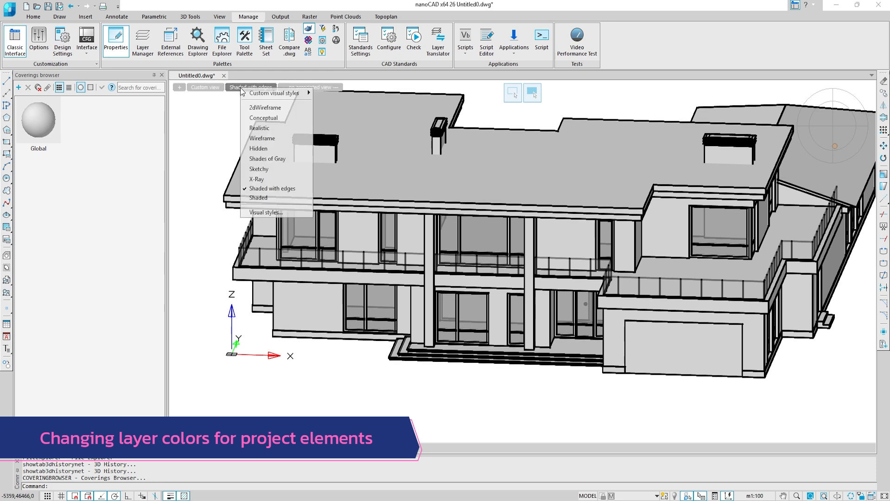
{"action": "left_click", "coordinate": [245, 128]}
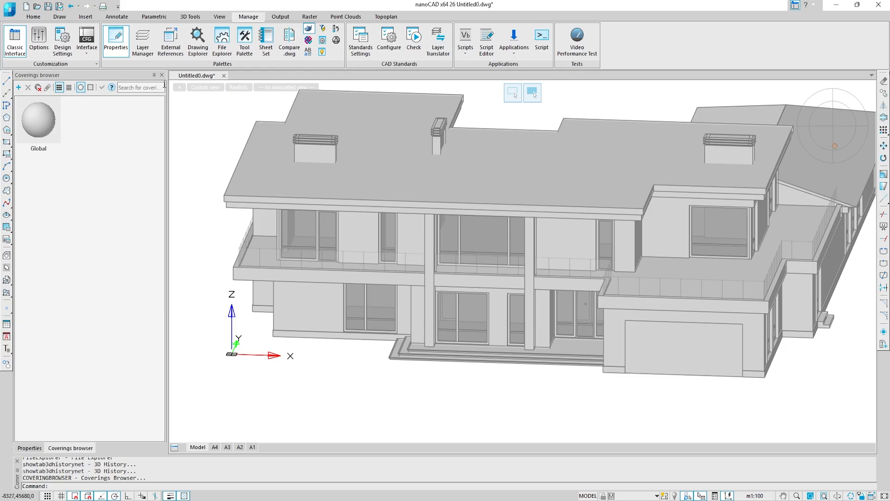
{"action": "left_click", "coordinate": [142, 42]}
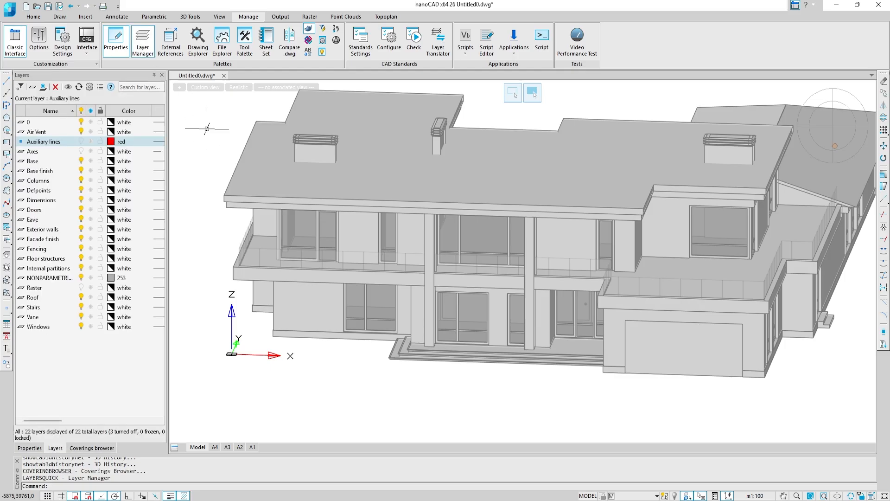
{"action": "left_click", "coordinate": [57, 211]}
{"action": "left_click", "coordinate": [128, 210]}
{"action": "left_click", "coordinate": [133, 273]}
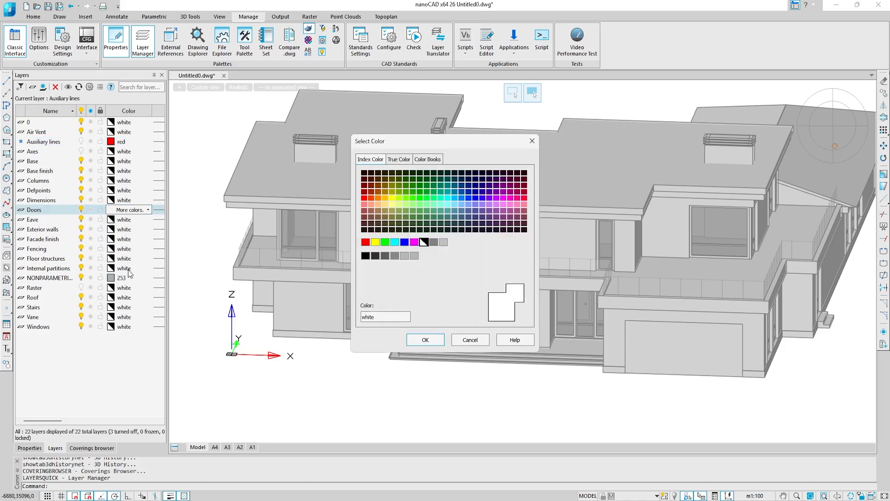
{"action": "left_click", "coordinate": [366, 255]}
{"action": "key", "text": "Return"}
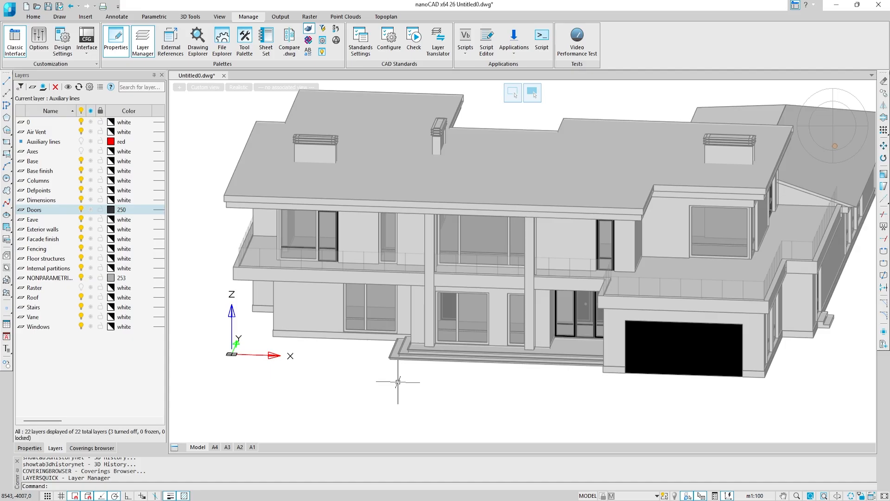
Step: Set the color of the Eave, Windows and Vane layers to 250
{"action": "left_click", "coordinate": [125, 221]}
{"action": "left_click", "coordinate": [126, 222]}
{"action": "left_click", "coordinate": [128, 284]}
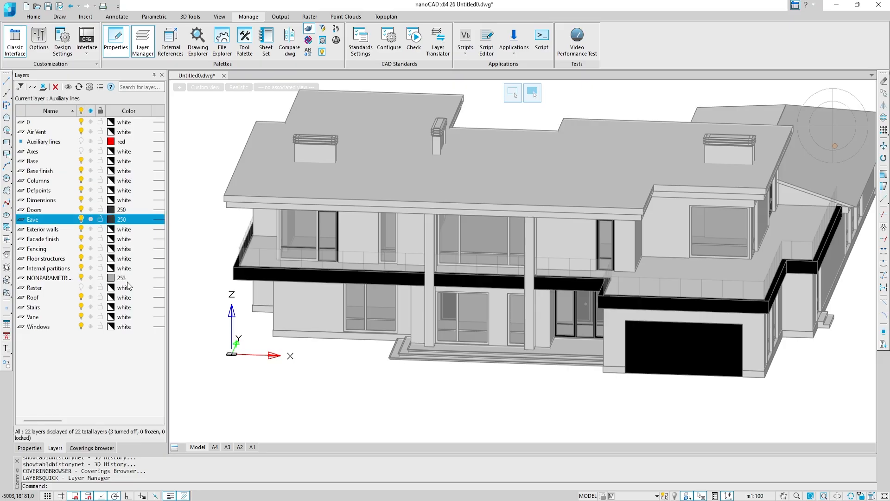
{"action": "left_click", "coordinate": [127, 327]}
{"action": "left_click", "coordinate": [126, 327]}
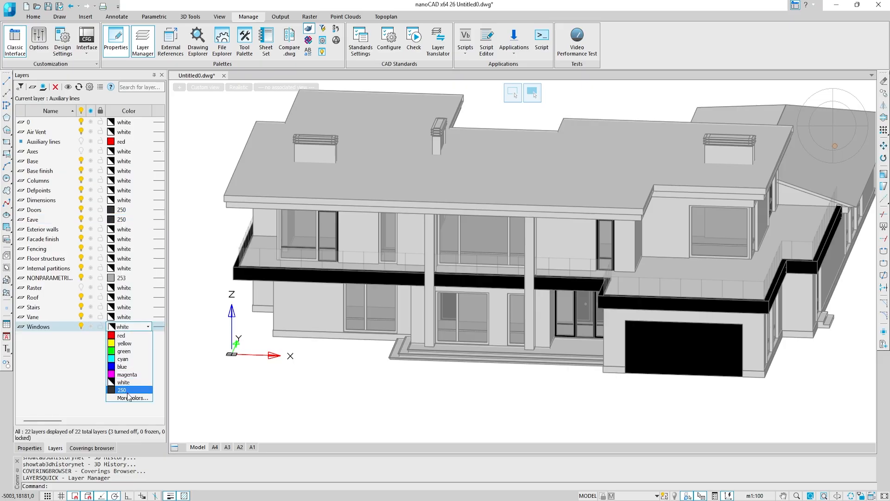
{"action": "left_click", "coordinate": [128, 395]}
{"action": "left_click", "coordinate": [133, 318]}
{"action": "left_click", "coordinate": [132, 318]}
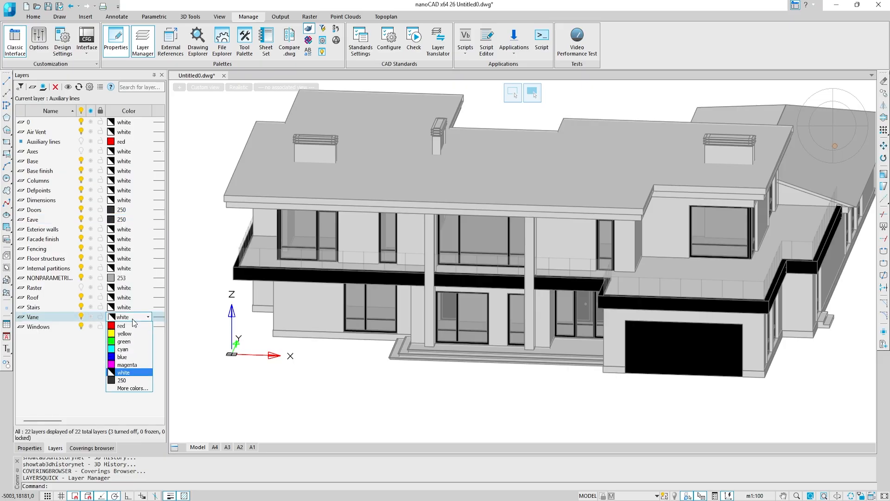
{"action": "left_click", "coordinate": [130, 380]}
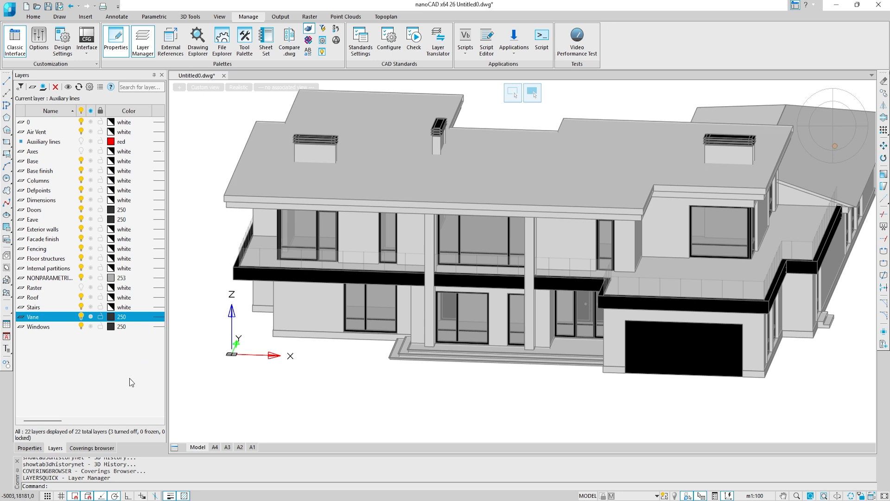
Step: Set the Fencing layer's color to cyan
{"action": "left_click", "coordinate": [122, 249]}
{"action": "left_click", "coordinate": [122, 250]}
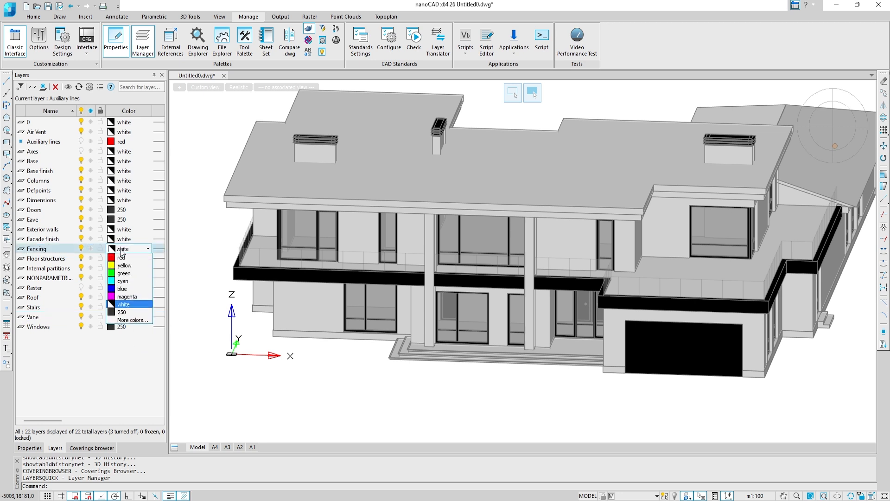
{"action": "left_click", "coordinate": [123, 281]}
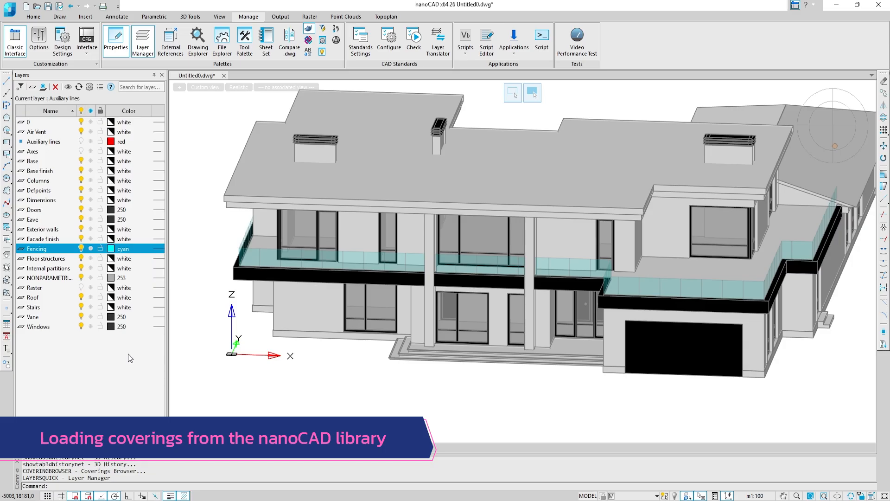
Step: Add the Marble (Beige) covering from Stone.dwg in the Coverings Library and check it in the Coverings browser
{"action": "left_click", "coordinate": [133, 449]}
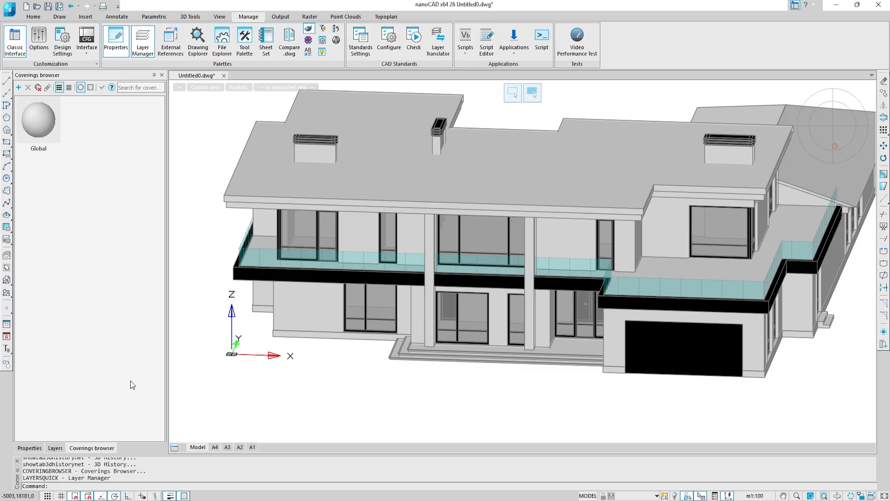
{"action": "left_click", "coordinate": [222, 40]}
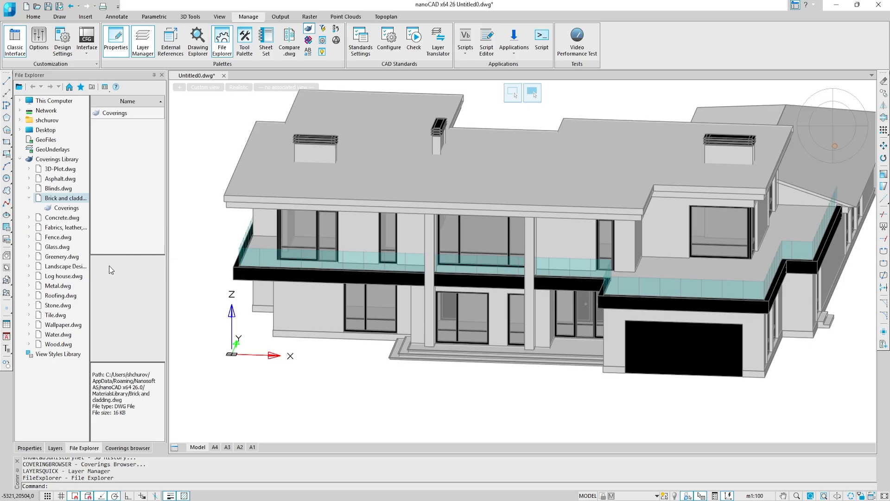
{"action": "left_click", "coordinate": [29, 306]}
{"action": "left_click", "coordinate": [66, 317]}
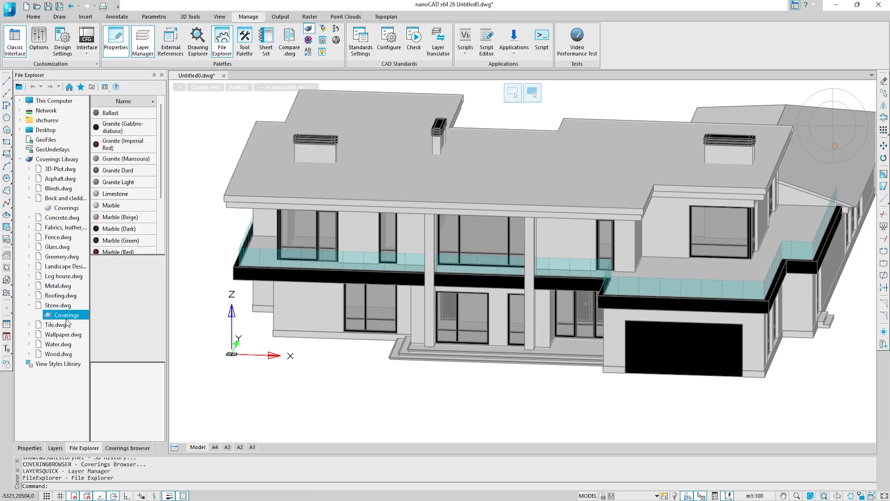
{"action": "left_click", "coordinate": [142, 218]}
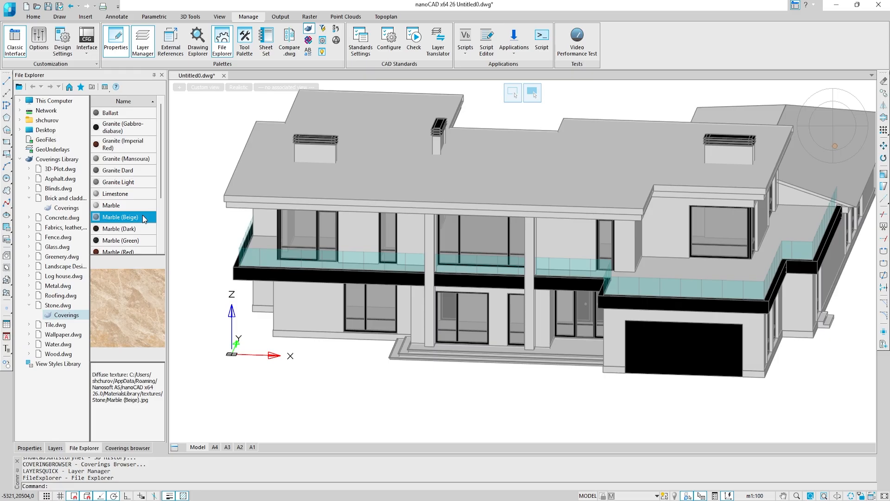
{"action": "double_click", "coordinate": [143, 216]}
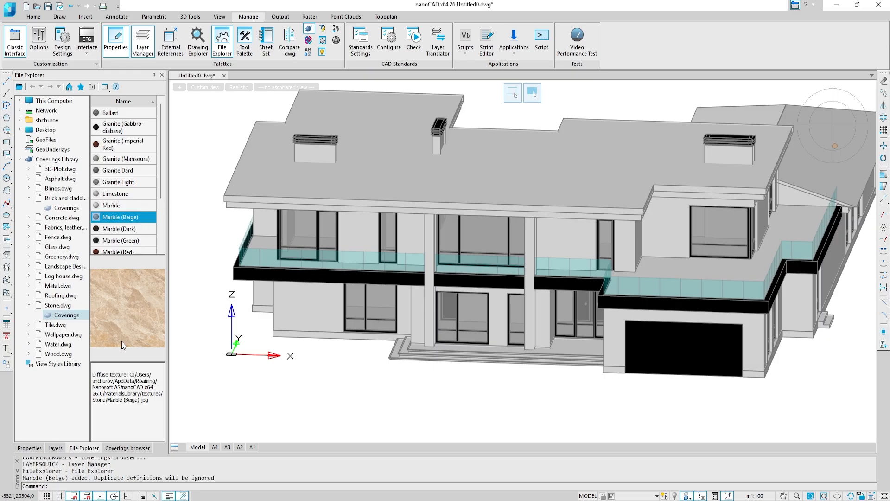
{"action": "left_click", "coordinate": [132, 448]}
{"action": "left_click", "coordinate": [95, 448]}
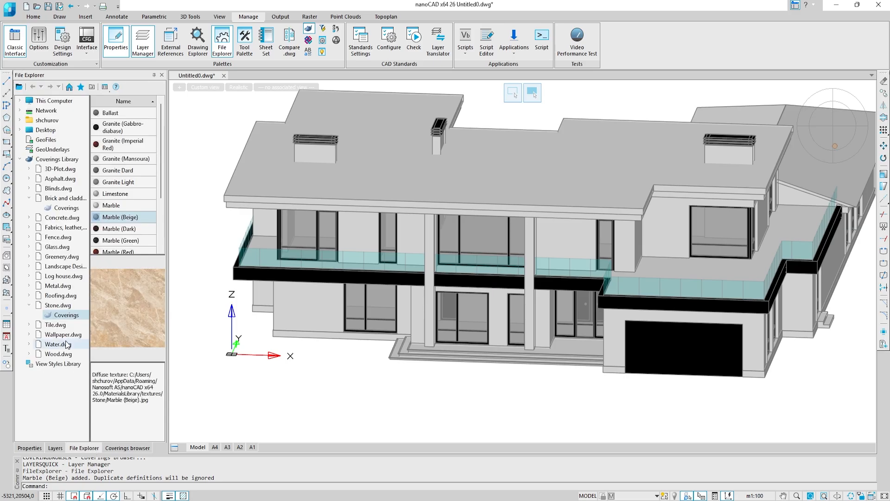
Step: Add the Silicate Brick 02 and Stonework 02 coverings from the Brick and cladding library file
{"action": "left_click", "coordinate": [69, 207]}
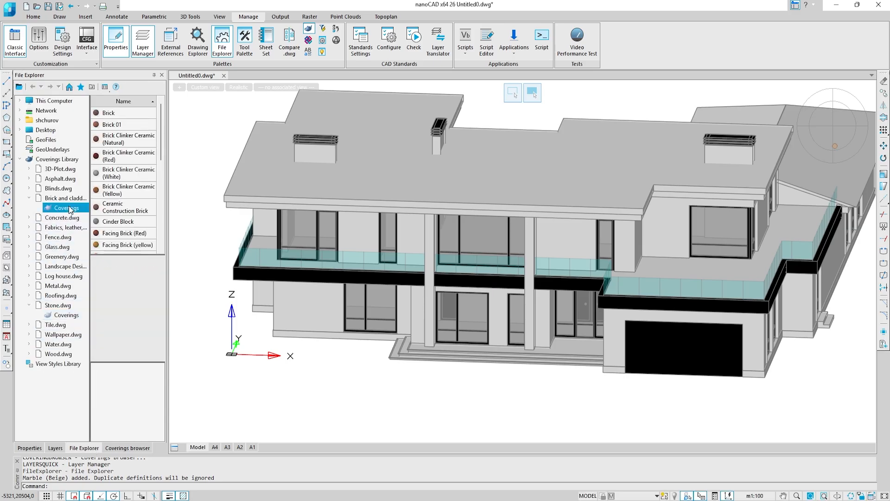
{"action": "scroll", "coordinate": [123, 213], "scroll_direction": "down", "scroll_amount": 5}
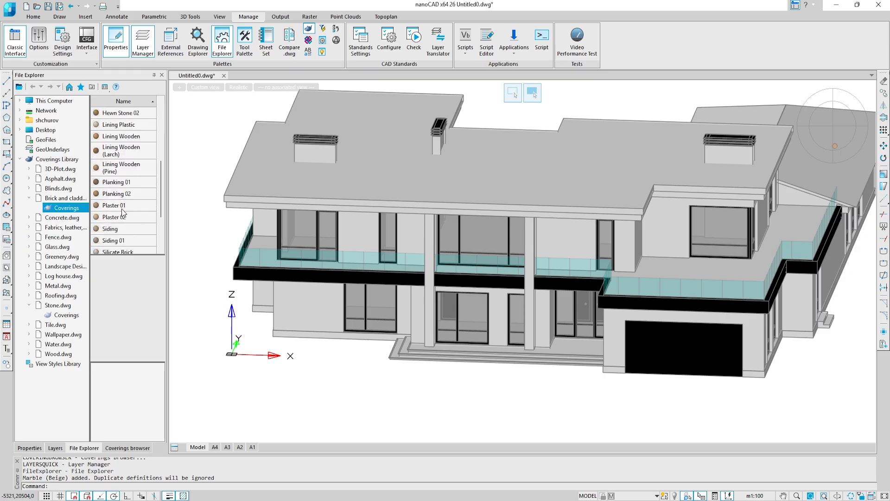
{"action": "left_click", "coordinate": [128, 240]}
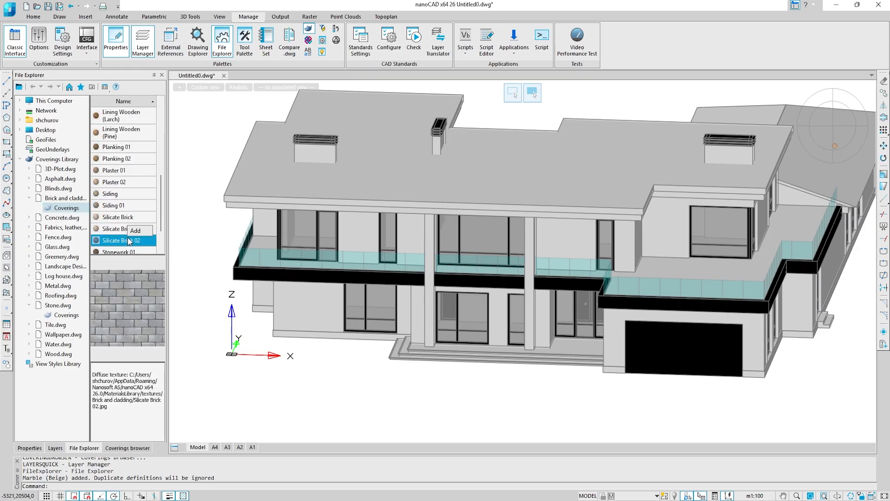
{"action": "left_click", "coordinate": [135, 231]}
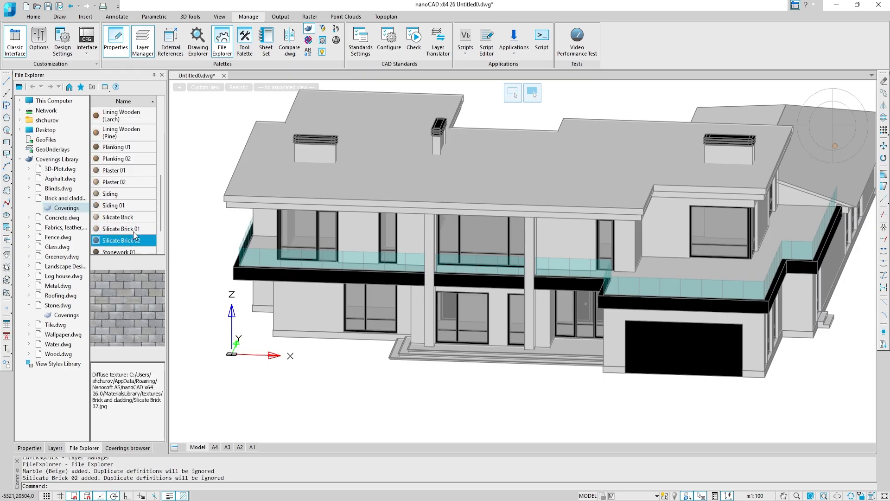
{"action": "scroll", "coordinate": [133, 231], "scroll_direction": "down", "scroll_amount": 3}
{"action": "left_click", "coordinate": [135, 229]}
{"action": "right_click", "coordinate": [135, 229]}
{"action": "left_click", "coordinate": [138, 219]}
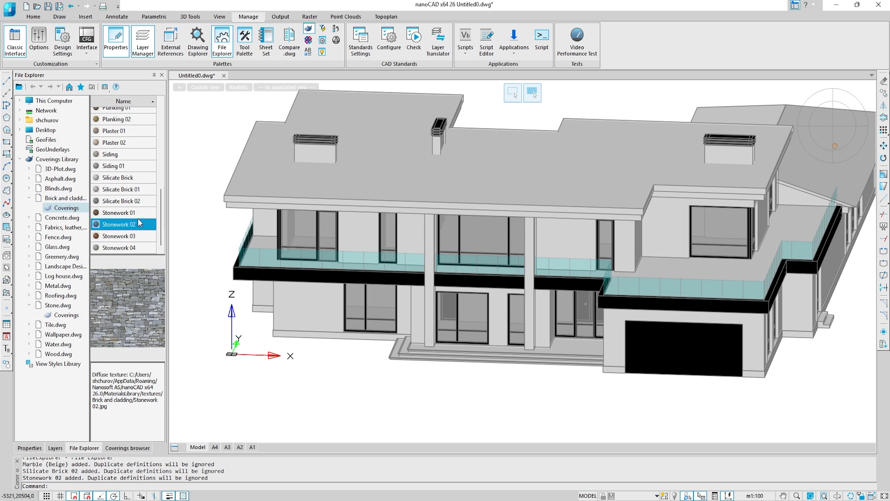
Step: Add the Flexible Tile Bolero Pebbles and Metal Tile Ral7024 coverings from Roofing.dwg in the Coverings Library
{"action": "left_click", "coordinate": [29, 295]}
{"action": "left_click", "coordinate": [60, 305]}
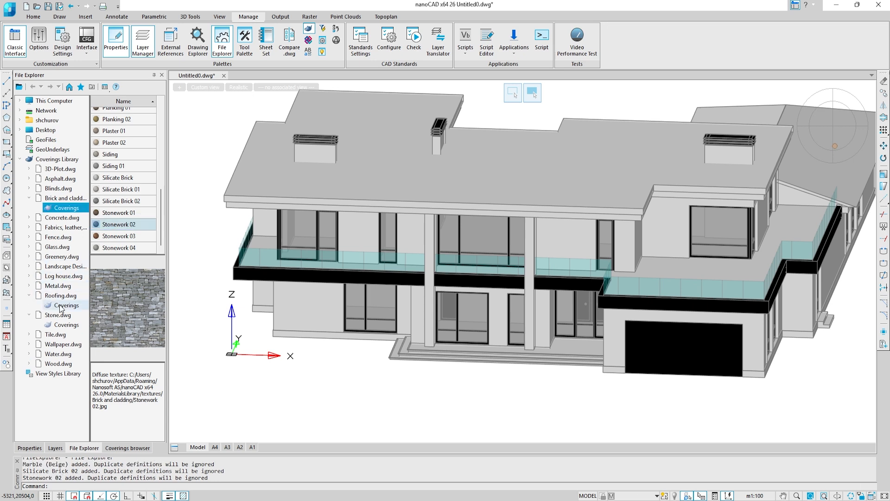
{"action": "scroll", "coordinate": [140, 203], "scroll_direction": "up", "scroll_amount": 1}
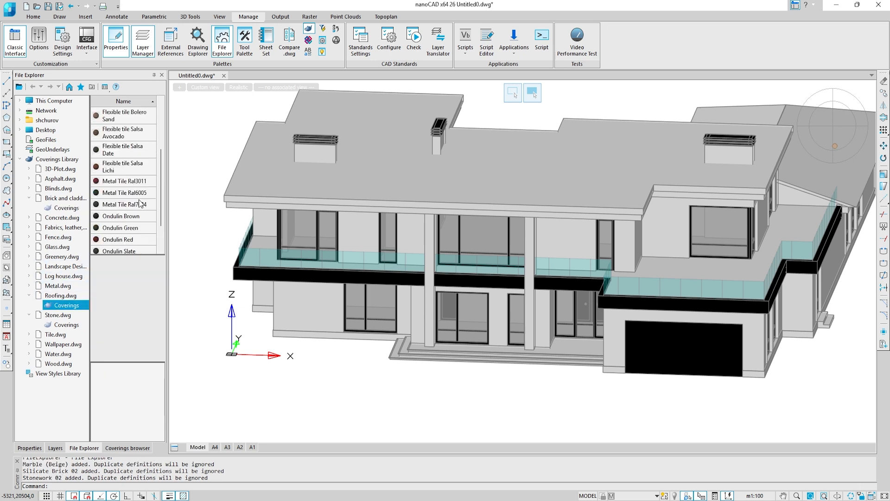
{"action": "scroll", "coordinate": [119, 124], "scroll_direction": "up", "scroll_amount": 1}
{"action": "left_click", "coordinate": [119, 149]}
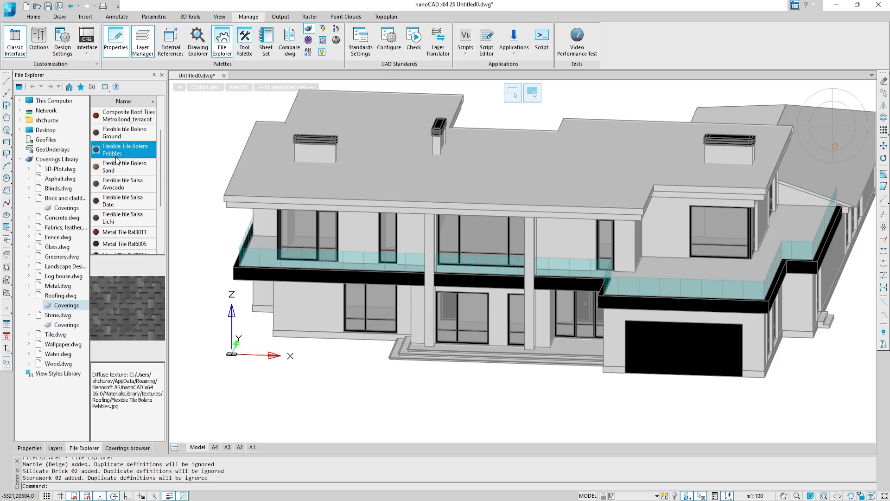
{"action": "double_click", "coordinate": [122, 153]}
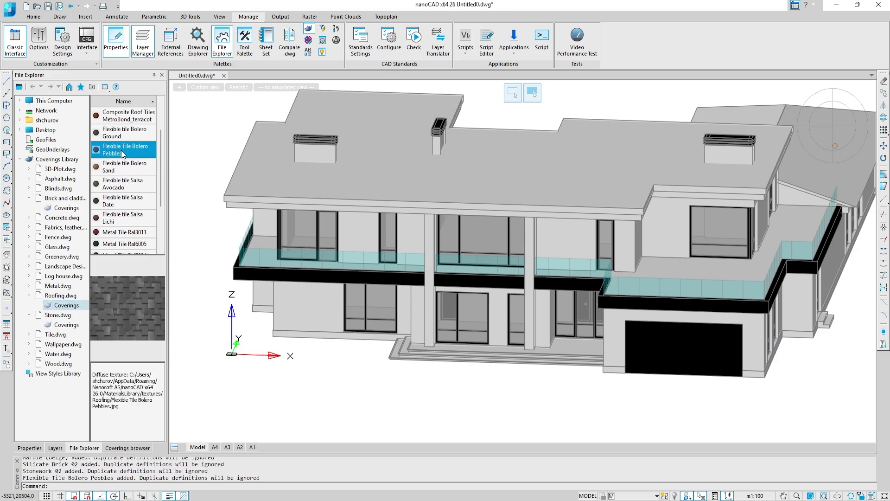
{"action": "scroll", "coordinate": [121, 150], "scroll_direction": "down", "scroll_amount": 1}
{"action": "left_click", "coordinate": [129, 205]}
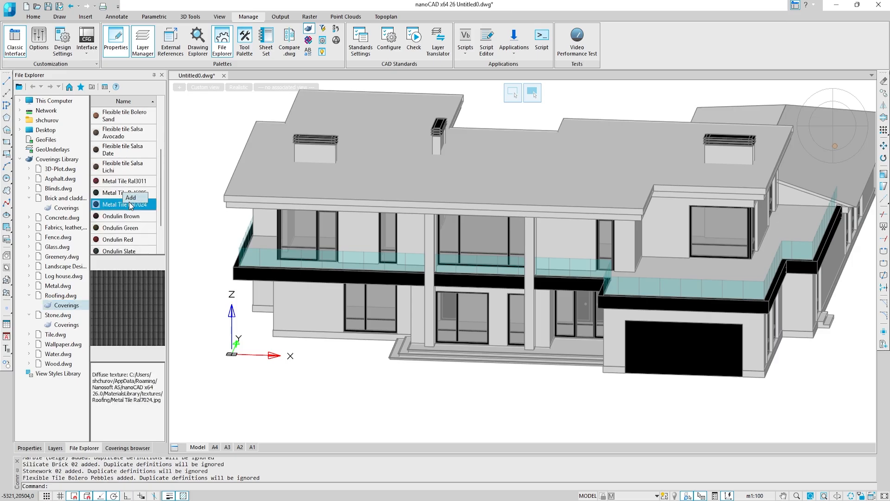
{"action": "double_click", "coordinate": [130, 205]}
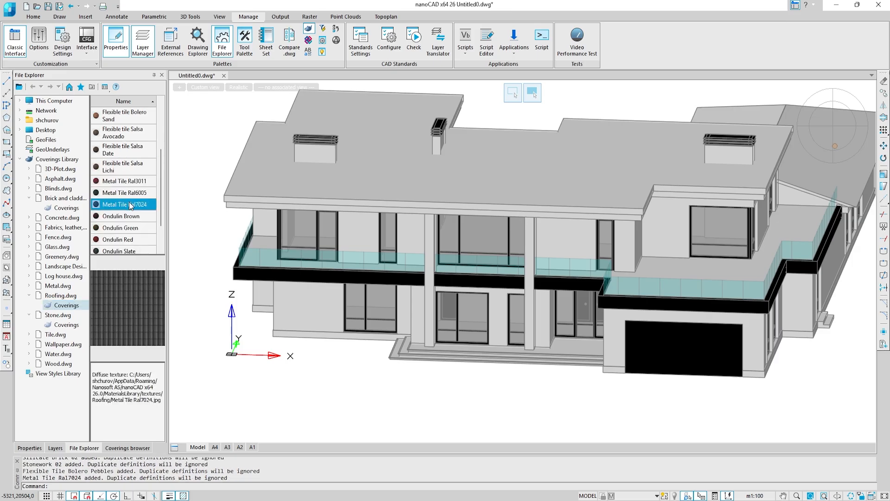
Step: Add the Wooden fence (boards) 01 covering from Fence.dwg in the Coverings Library
{"action": "left_click", "coordinate": [30, 237]}
{"action": "left_click", "coordinate": [66, 247]}
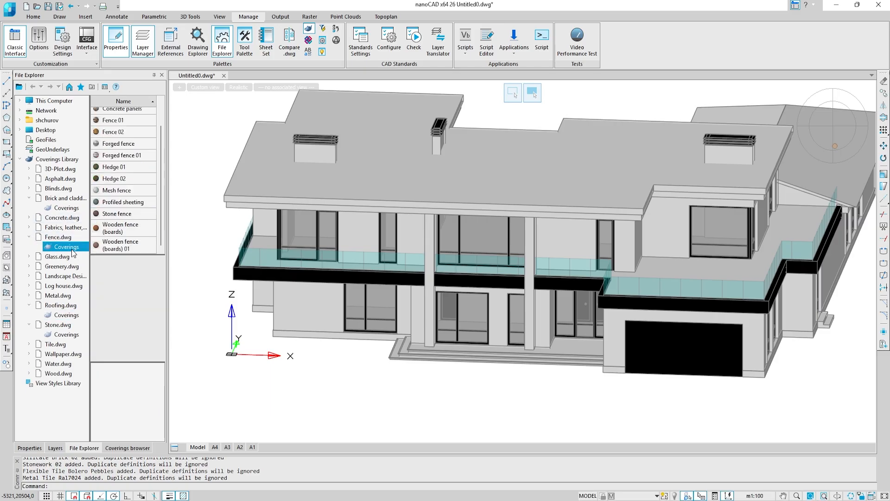
{"action": "left_click", "coordinate": [112, 250]}
{"action": "double_click", "coordinate": [117, 247]}
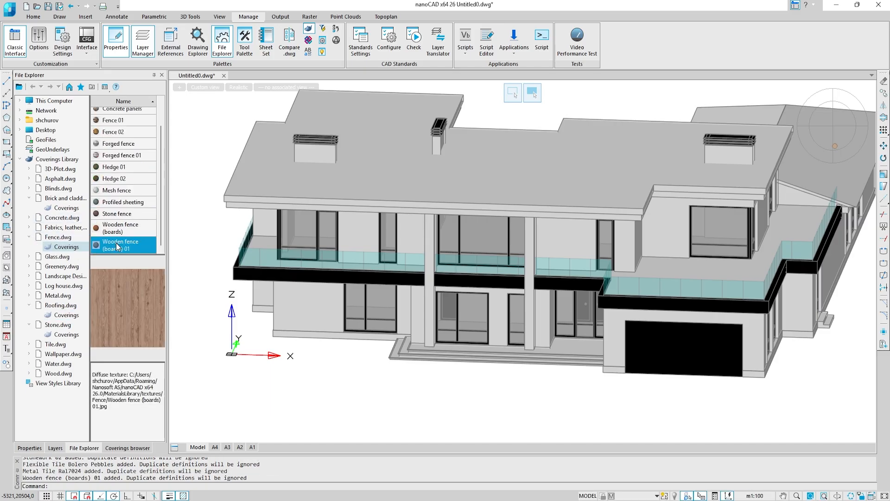
Step: Add the Veneer Ash covering from Wood.dwg in the Coverings Library
{"action": "left_click", "coordinate": [29, 373]}
{"action": "left_click", "coordinate": [61, 383]}
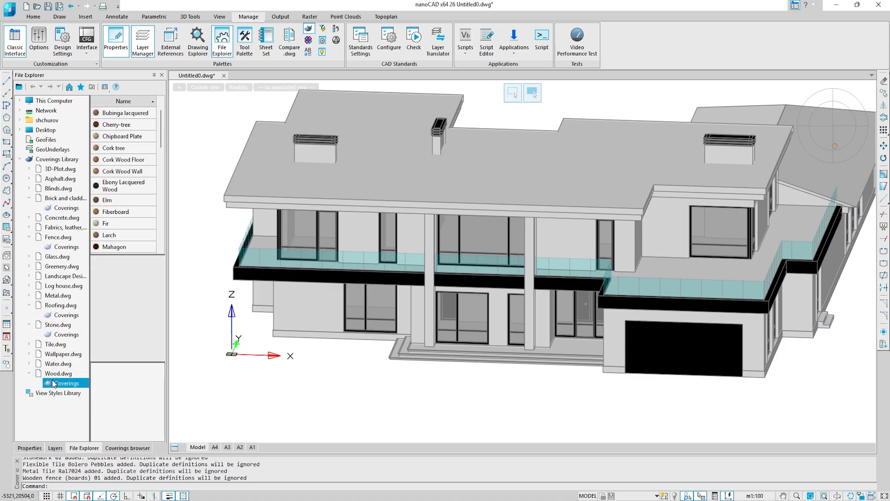
{"action": "scroll", "coordinate": [108, 240], "scroll_direction": "down", "scroll_amount": 10}
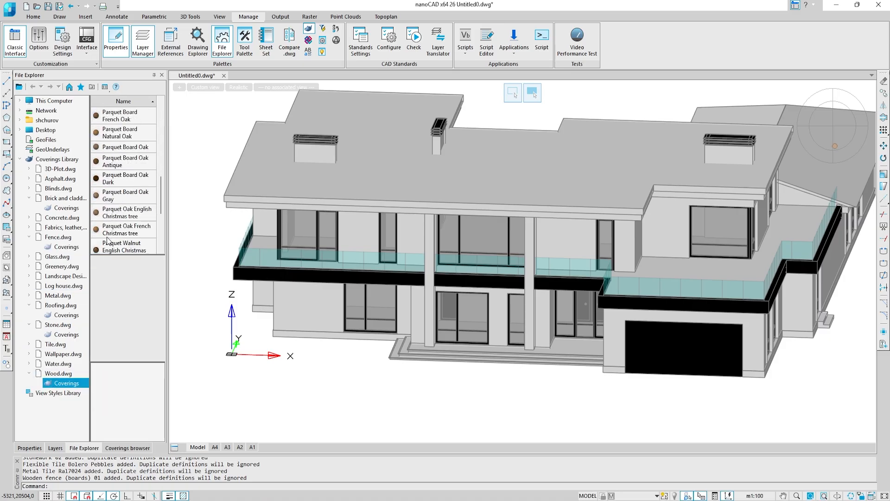
{"action": "scroll", "coordinate": [107, 240], "scroll_direction": "down", "scroll_amount": 3}
{"action": "left_click", "coordinate": [117, 214]}
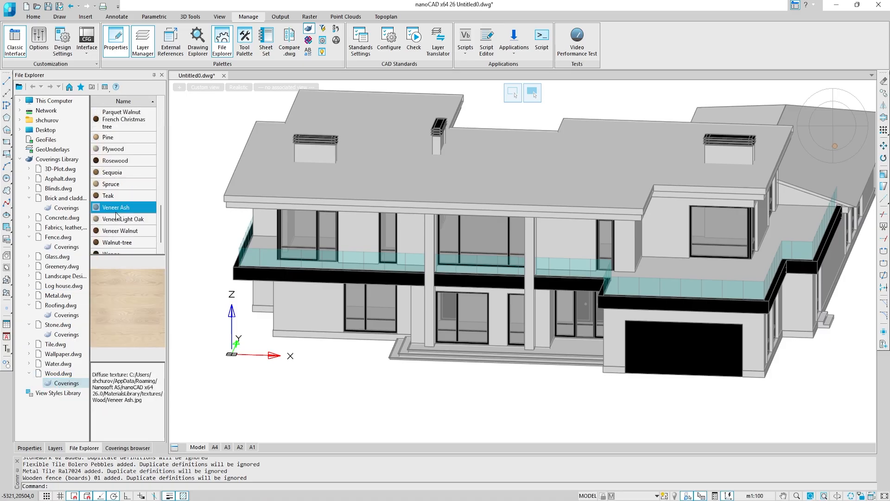
{"action": "left_click", "coordinate": [118, 207]}
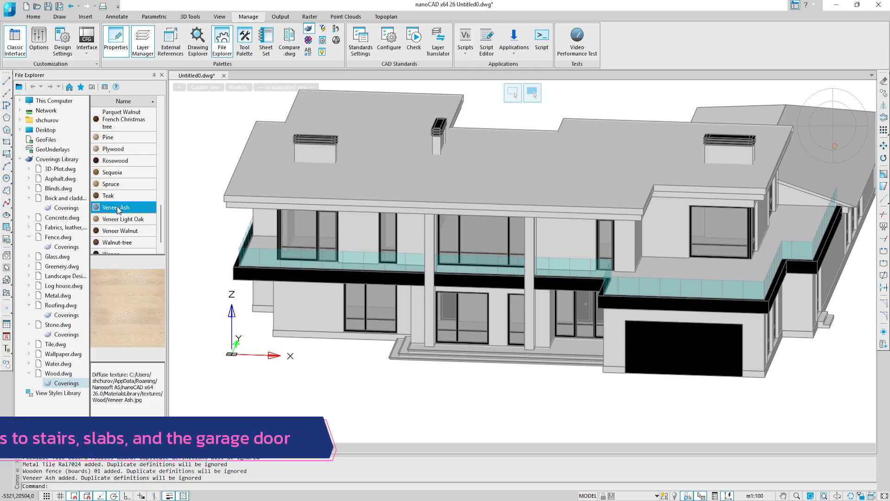
Step: Apply the Marble (Beige) covering to the lowest step of the front stairs and clear the selection
{"action": "scroll", "coordinate": [288, 357], "scroll_direction": "up", "scroll_amount": 5}
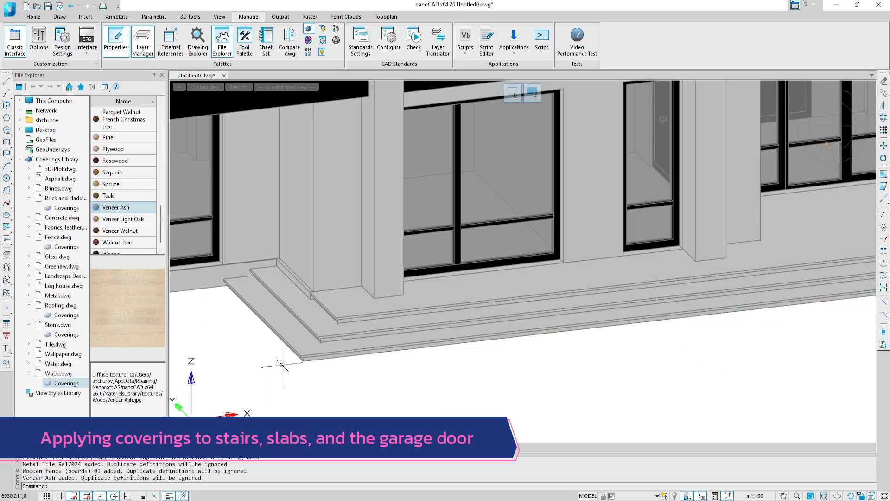
{"action": "left_click", "coordinate": [287, 361]}
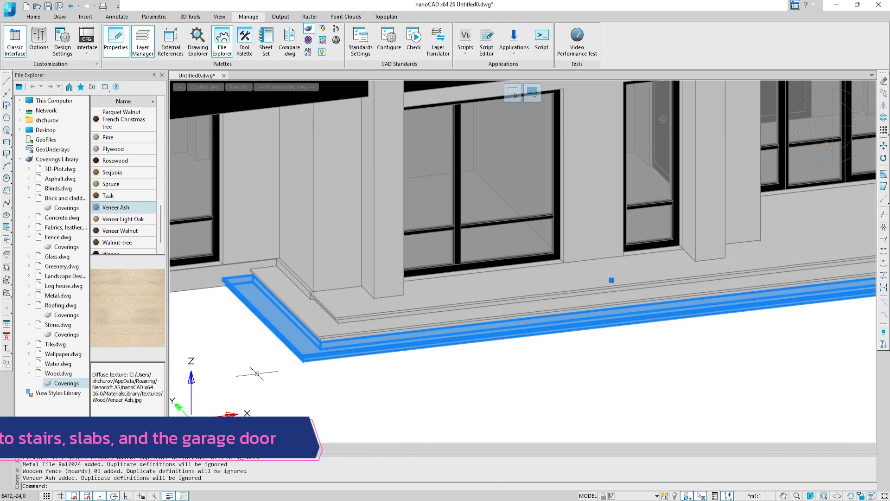
{"action": "left_click", "coordinate": [128, 447]}
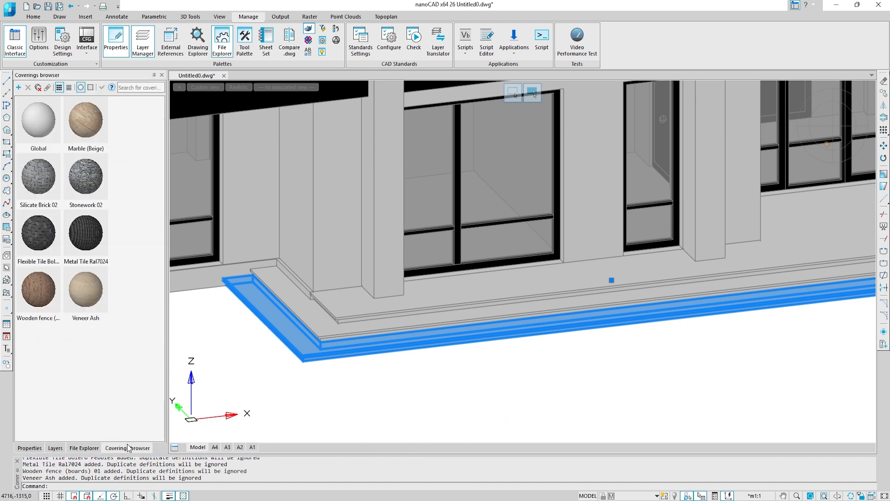
{"action": "left_click", "coordinate": [74, 136]}
{"action": "right_click", "coordinate": [73, 137]}
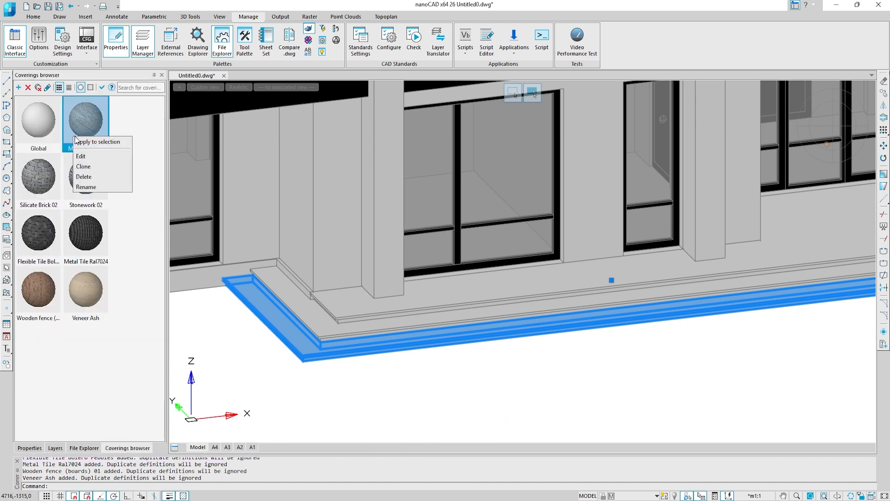
{"action": "left_click", "coordinate": [78, 141]}
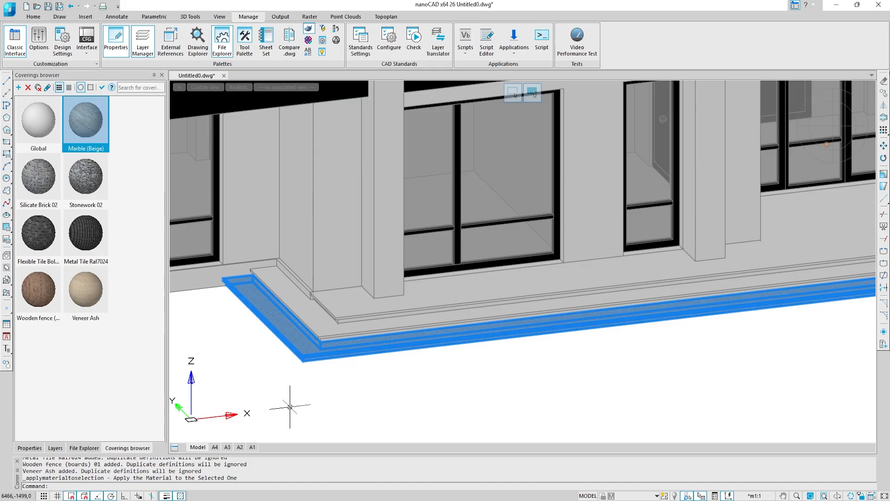
{"action": "key", "text": "Escape"}
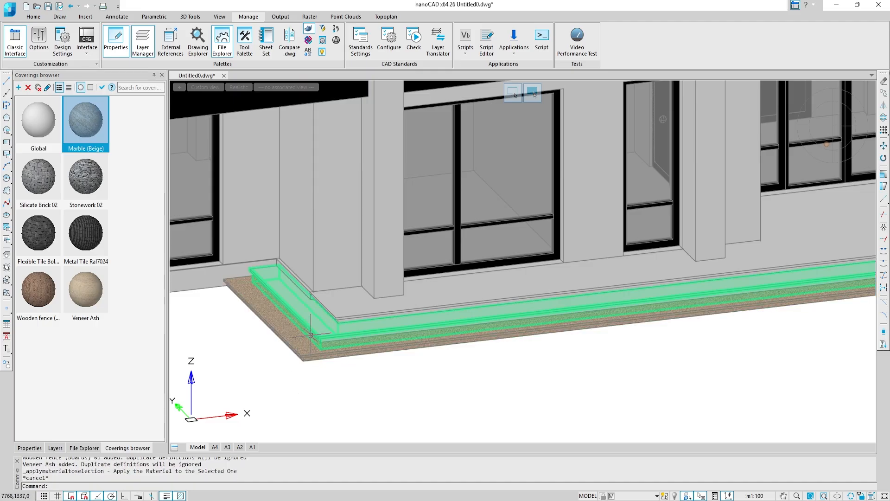
Step: Apply the Marble (Beige) covering to the second step of the front stairs
{"action": "left_click", "coordinate": [318, 327]}
{"action": "double_click", "coordinate": [88, 130]}
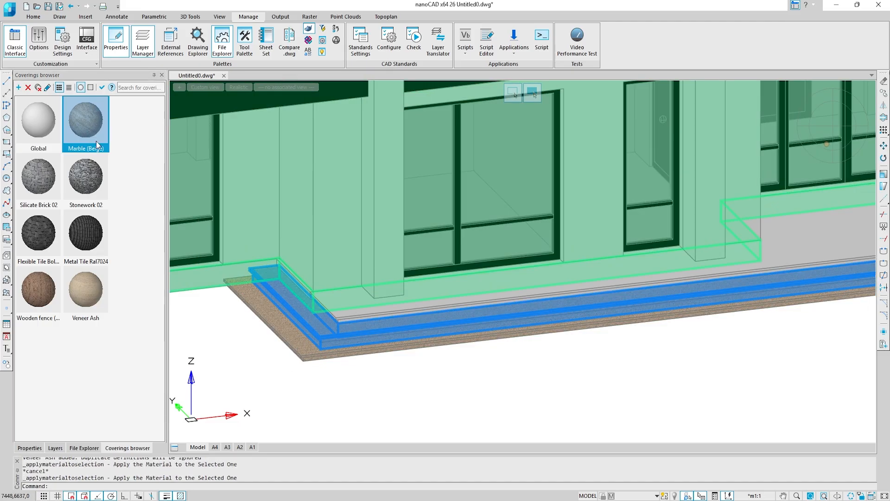
{"action": "key", "text": "Escape"}
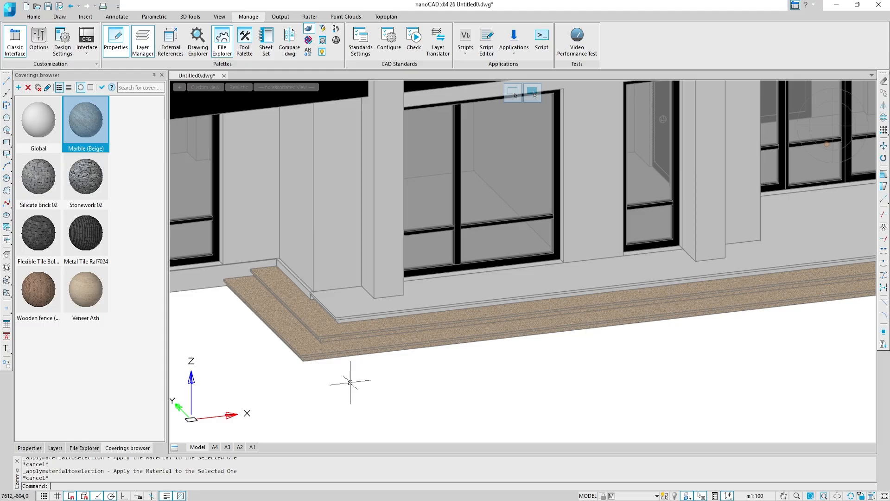
Step: Set the material of the top landing of the front stairs to Marble (Beige) in its object properties
{"action": "left_click", "coordinate": [355, 325]}
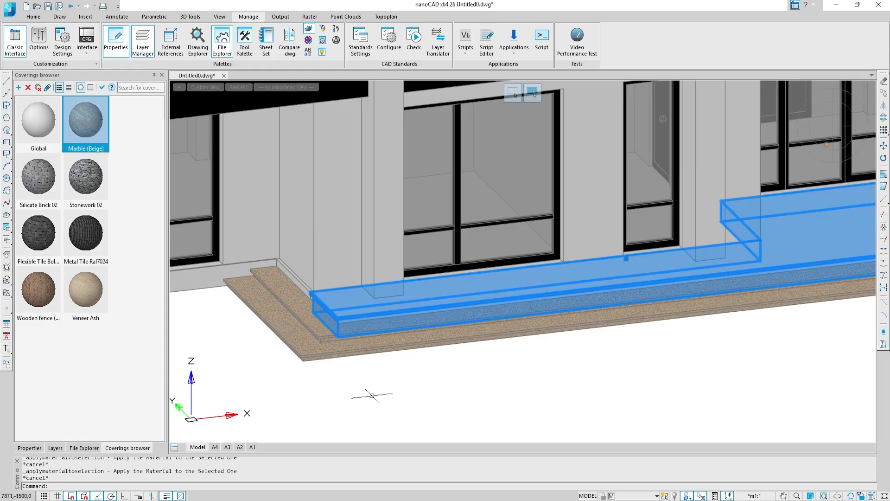
{"action": "left_click", "coordinate": [37, 447]}
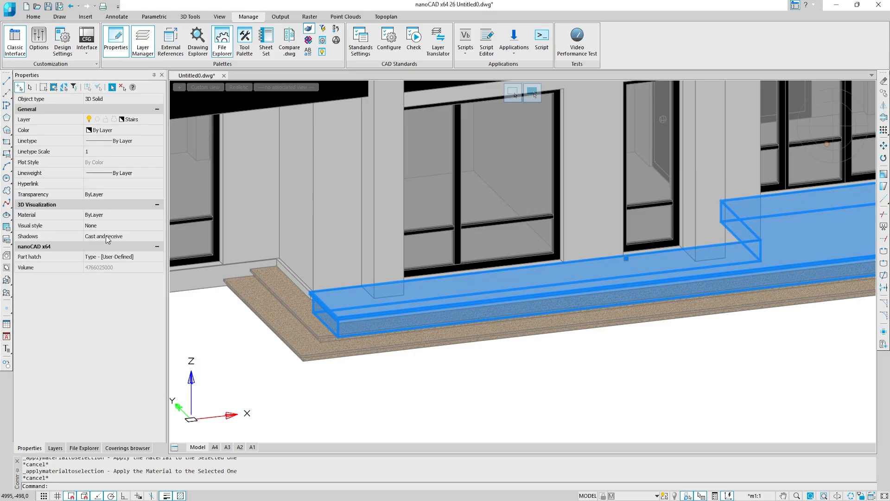
{"action": "left_click", "coordinate": [111, 217]}
{"action": "left_click", "coordinate": [112, 217]}
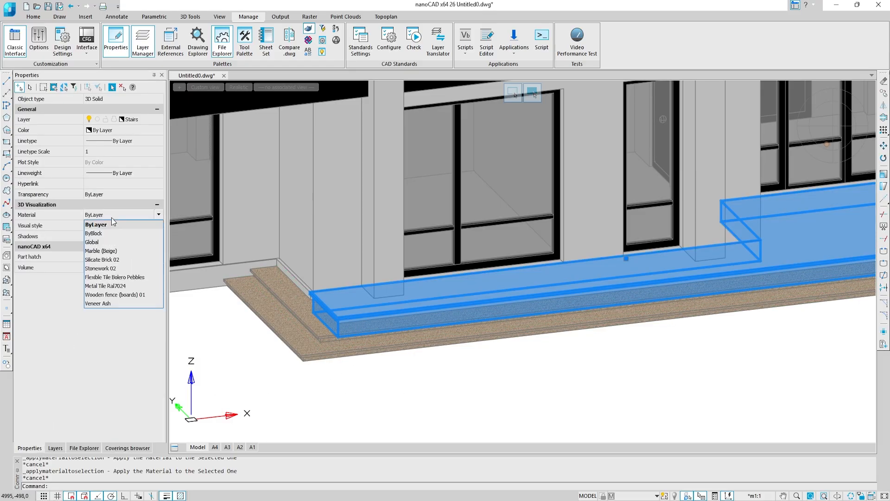
{"action": "left_click", "coordinate": [114, 250]}
{"action": "key", "text": "Escape"}
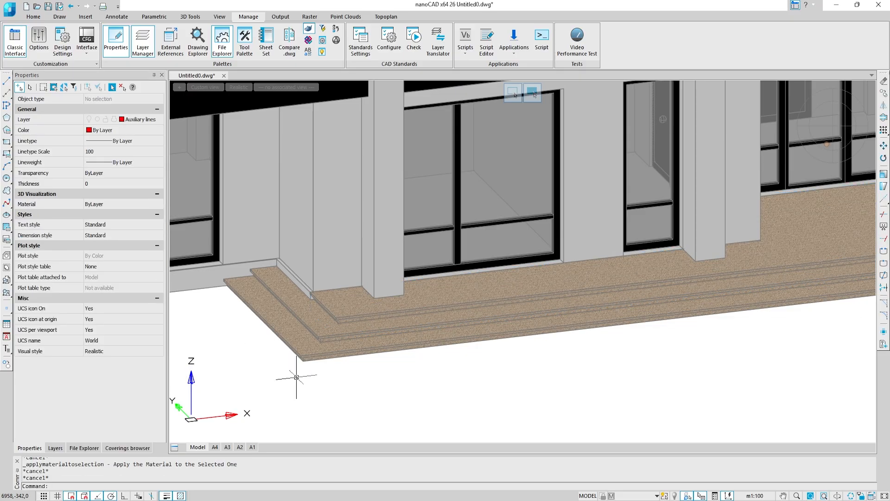
Step: Edit the Marble (Beige) covering's diffuse texture, setting its width and height to 1000, and close the editors
{"action": "left_click", "coordinate": [127, 448]}
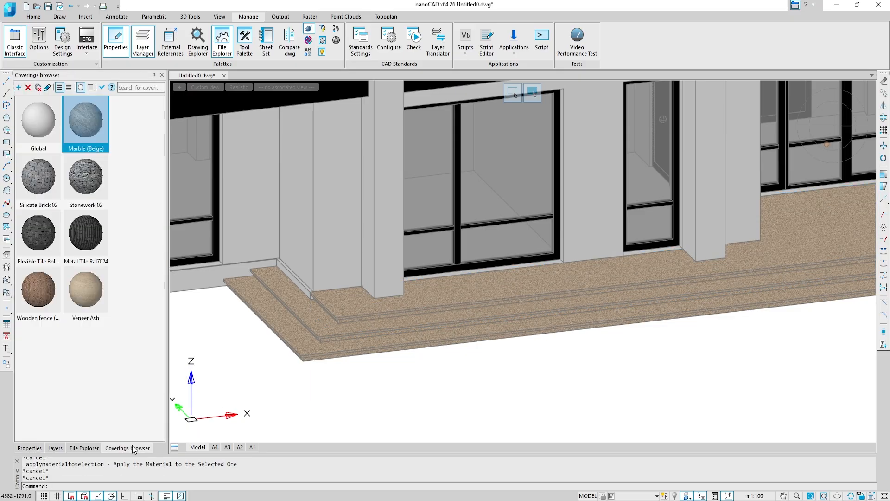
{"action": "right_click", "coordinate": [81, 141]}
{"action": "left_click", "coordinate": [93, 159]}
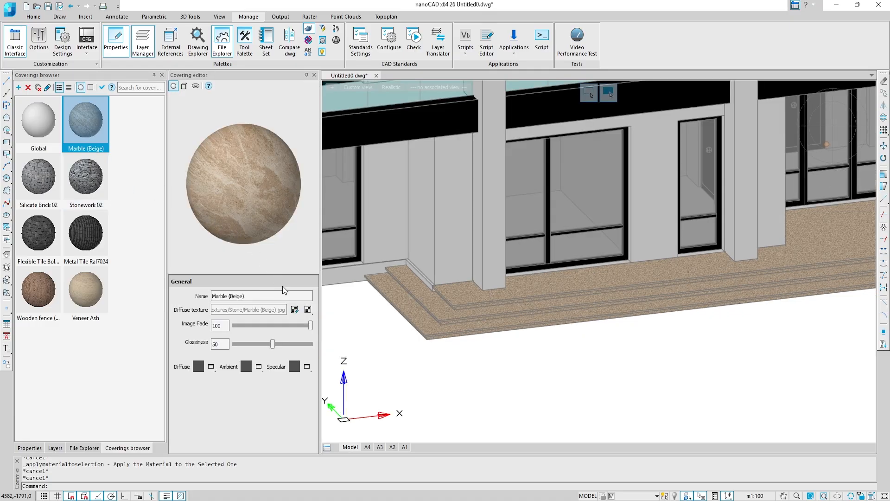
{"action": "left_click", "coordinate": [294, 309]}
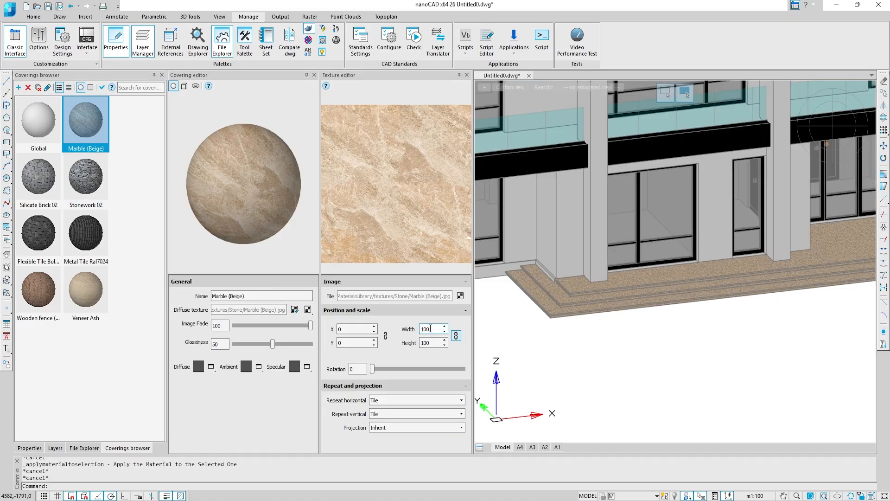
{"action": "type", "text": "0"}
{"action": "key", "text": "Return"}
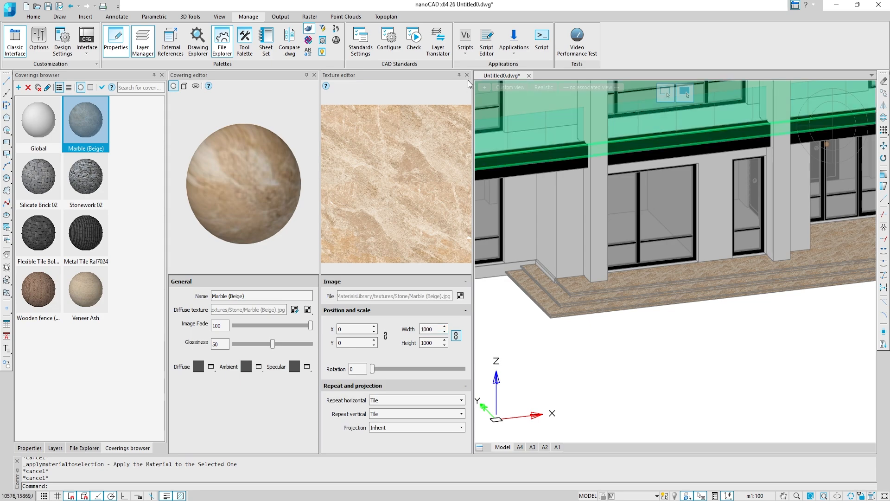
{"action": "left_click", "coordinate": [467, 74]}
{"action": "left_click", "coordinate": [315, 75]}
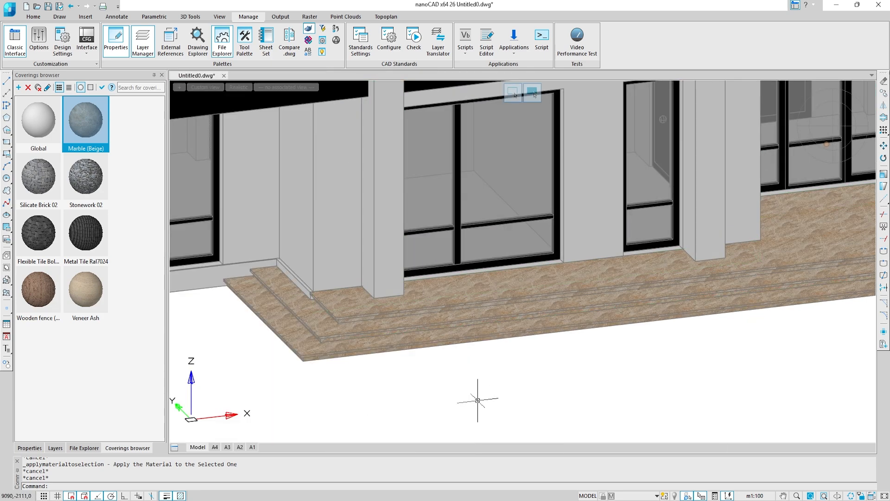
Step: Apply the Marble (Beige) covering to the small steps at the side entrance door
{"action": "scroll", "coordinate": [478, 400], "scroll_direction": "down", "scroll_amount": 7}
{"action": "middle_click_drag", "start_coordinate": [444, 346], "coordinate": [345, 341], "text": "shift"}
{"action": "scroll", "coordinate": [668, 345], "scroll_direction": "up", "scroll_amount": 7}
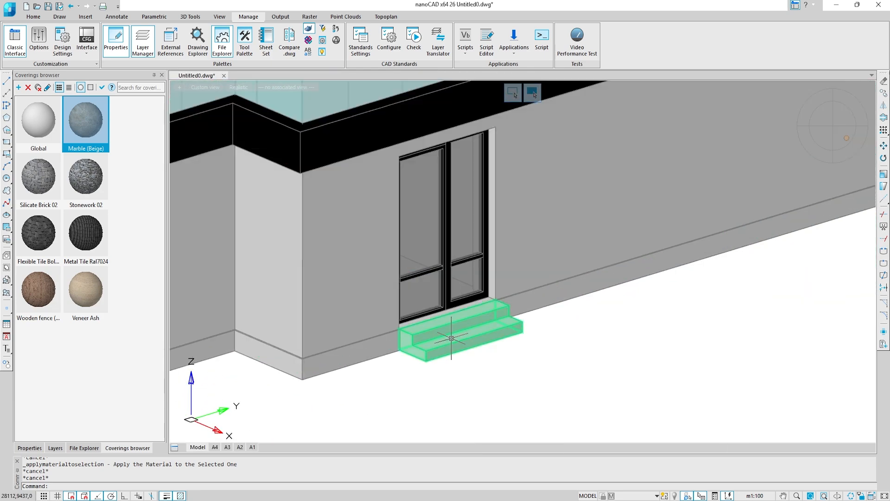
{"action": "left_click", "coordinate": [454, 338]}
{"action": "left_click", "coordinate": [101, 87]}
Step: Apply the Marble (Beige) covering to the terrace and its surrounding steps on the other side of the house
{"action": "scroll", "coordinate": [602, 234], "scroll_direction": "down", "scroll_amount": 5}
{"action": "middle_click_drag", "start_coordinate": [686, 246], "coordinate": [525, 271], "text": "shift"}
{"action": "scroll", "coordinate": [715, 354], "scroll_direction": "up", "scroll_amount": 4}
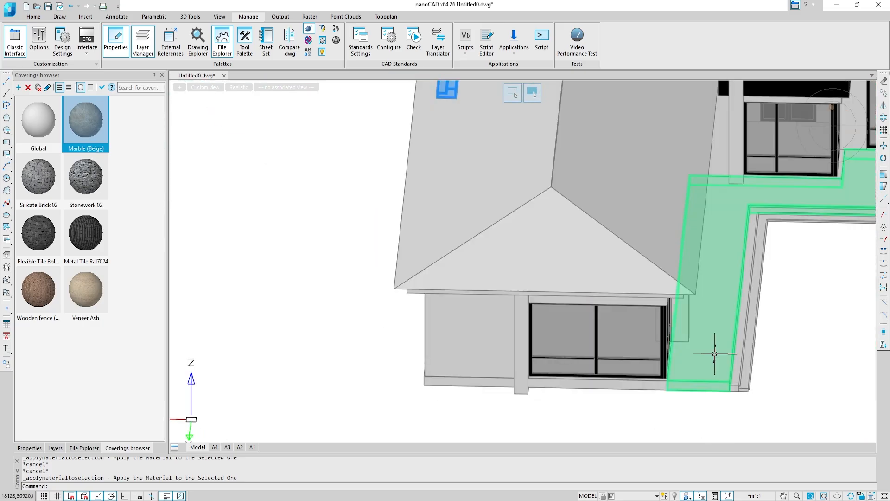
{"action": "middle_click_drag", "start_coordinate": [716, 354], "coordinate": [380, 315]}
{"action": "left_click", "coordinate": [422, 360]}
{"action": "left_click", "coordinate": [102, 87]}
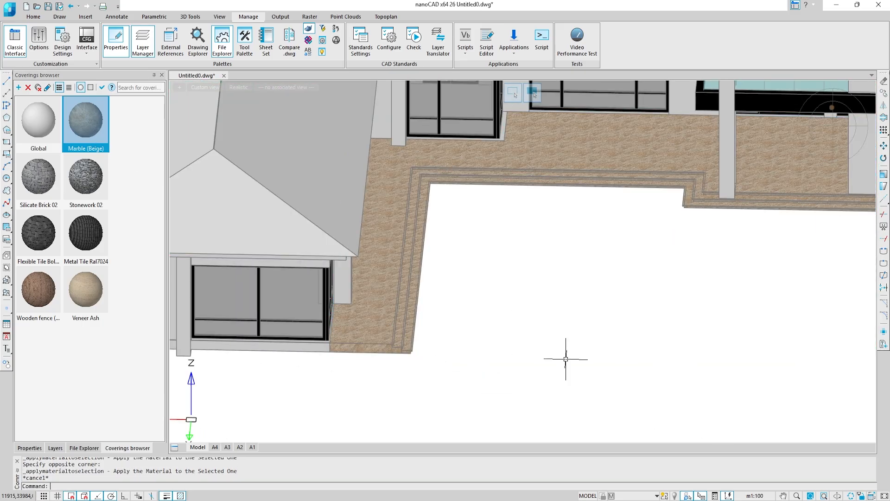
Step: Select the upper floor slab together with all similar objects and apply the Veneer Ash covering to them
{"action": "scroll", "coordinate": [566, 359], "scroll_direction": "down", "scroll_amount": 3}
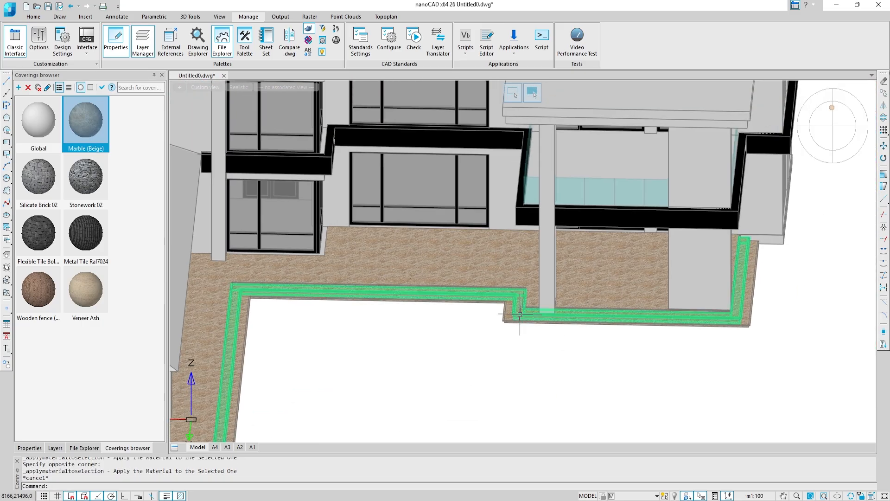
{"action": "left_click", "coordinate": [621, 168]}
{"action": "right_click", "coordinate": [622, 167]}
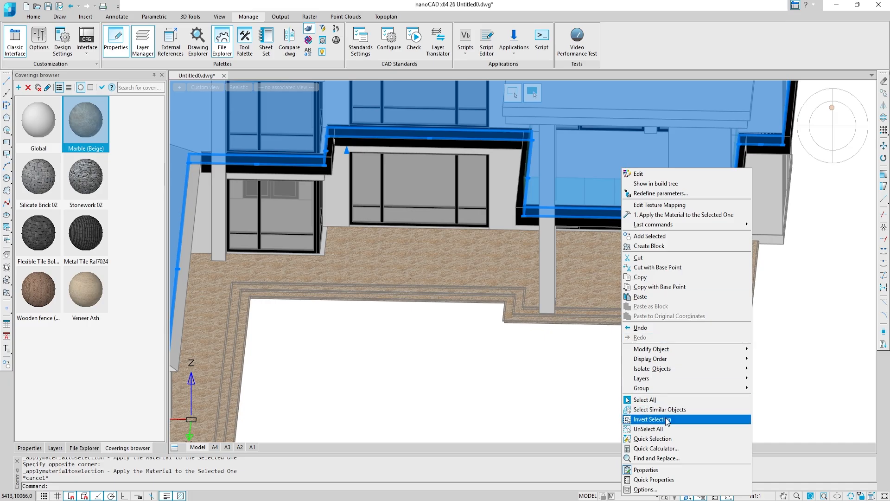
{"action": "left_click", "coordinate": [640, 420]}
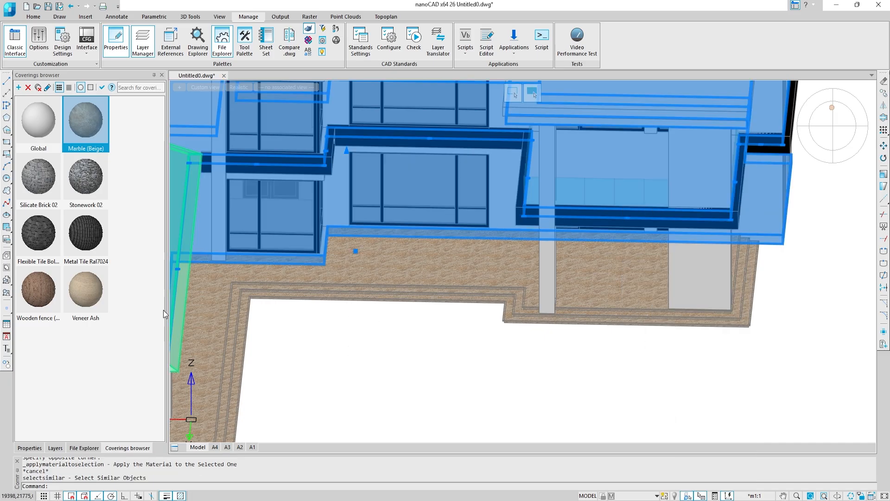
{"action": "double_click", "coordinate": [77, 301]}
Step: Edit the Veneer Ash covering's diffuse texture and set its width and height to 1000
{"action": "right_click", "coordinate": [77, 302]}
{"action": "left_click", "coordinate": [84, 322]}
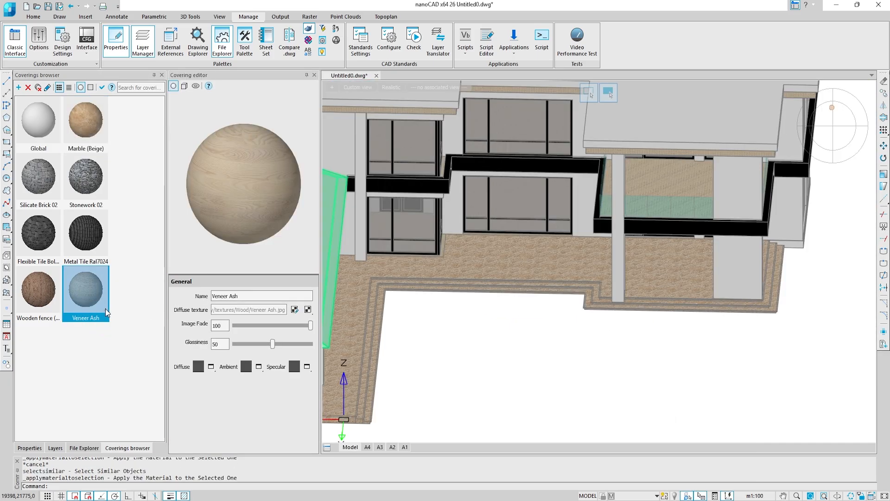
{"action": "left_click", "coordinate": [294, 310]}
{"action": "type", "text": "00"}
{"action": "key", "text": "Return"}
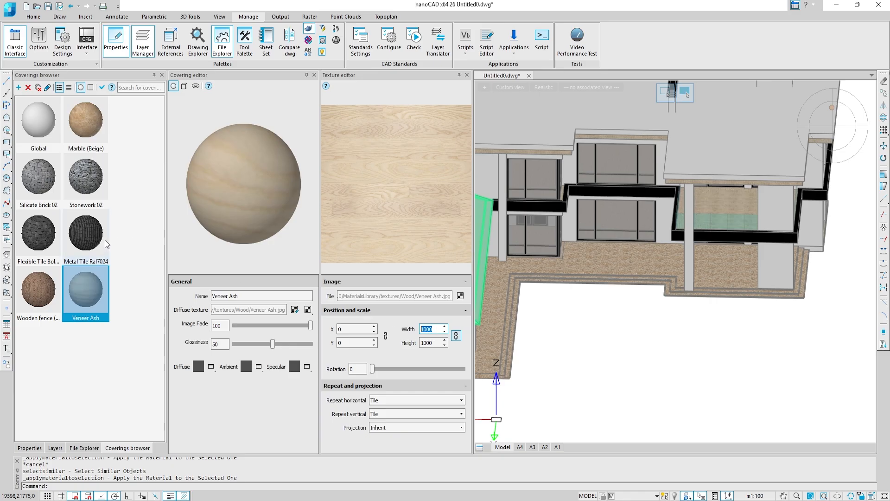
Step: Edit the Metal Tile Ral7024 covering's diffuse texture, scaling its width and height to 1000
{"action": "right_click", "coordinate": [107, 244]}
{"action": "left_click", "coordinate": [114, 263]}
{"action": "left_click", "coordinate": [295, 309]}
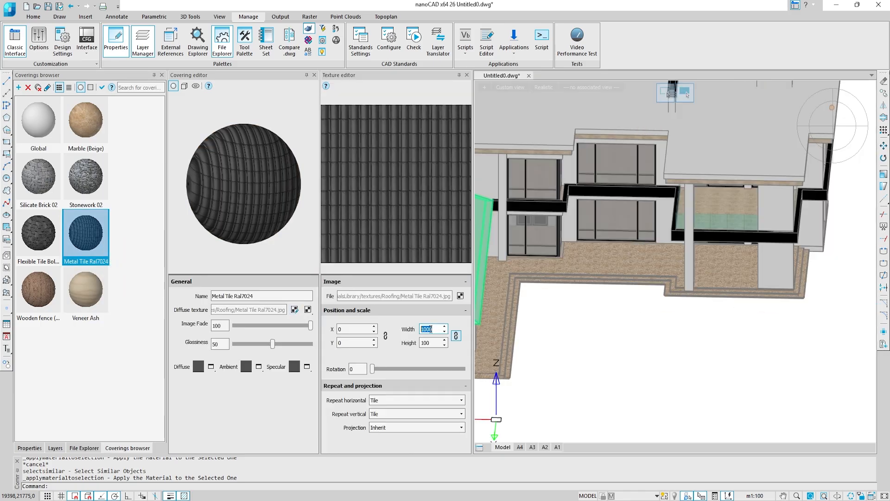
Step: Scale the diffuse texture of the Stonework 02 covering to 1000 in width and height
{"action": "right_click", "coordinate": [81, 174]}
{"action": "left_click", "coordinate": [88, 192]}
{"action": "left_click", "coordinate": [294, 310]}
{"action": "left_click", "coordinate": [436, 331]}
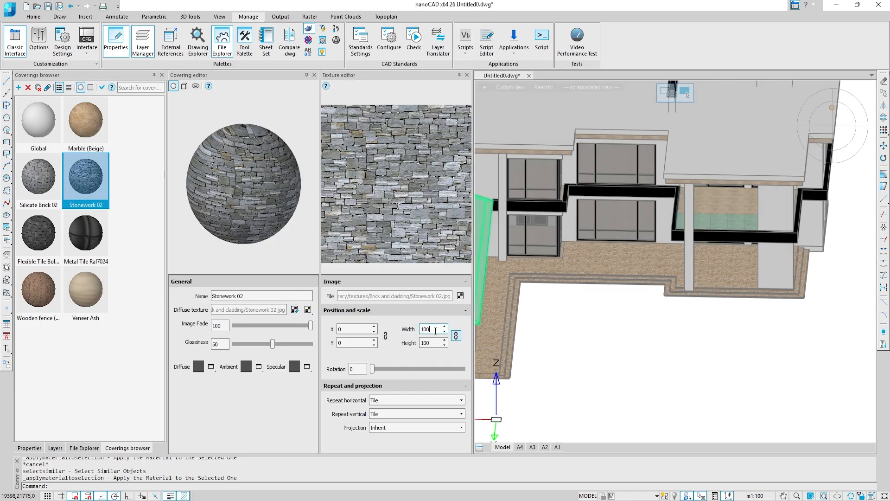
{"action": "key", "text": "Return"}
Step: Edit the Silicate Brick 02 covering's diffuse texture and set its width and height to 1000
{"action": "right_click", "coordinate": [37, 174]}
{"action": "left_click", "coordinate": [42, 189]}
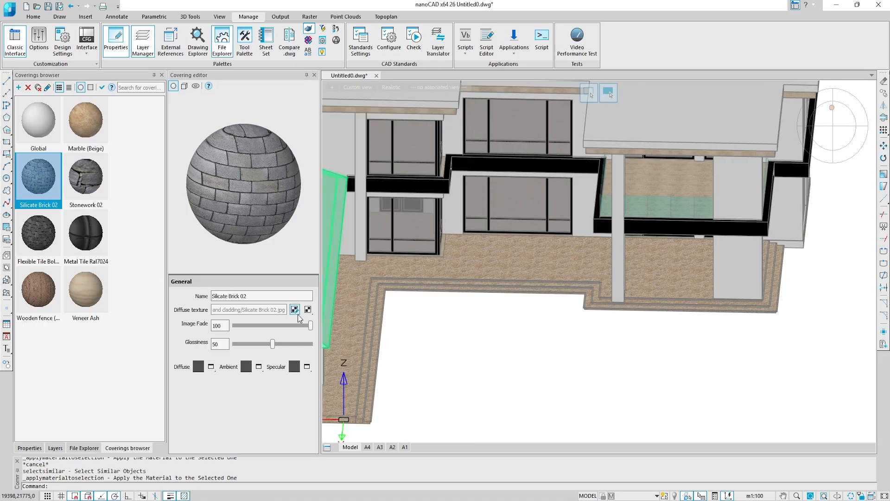
{"action": "left_click", "coordinate": [294, 310]}
{"action": "left_click", "coordinate": [436, 329]}
{"action": "key", "text": "Return"}
Step: Edit the Flexible Tile Bolero Pebbles covering's diffuse texture and set its width and height to 1000
{"action": "right_click", "coordinate": [53, 246]}
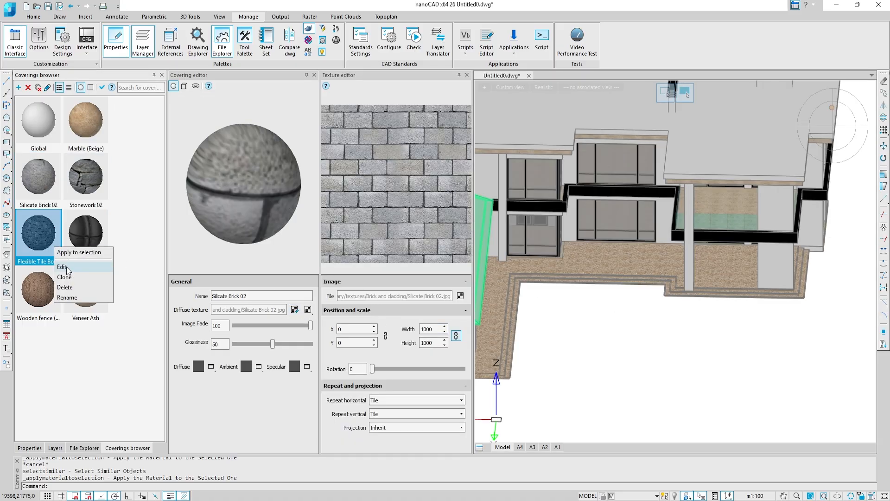
{"action": "left_click", "coordinate": [69, 264]}
{"action": "left_click", "coordinate": [294, 310]}
{"action": "left_click", "coordinate": [436, 328]}
{"action": "type", "text": "0"}
{"action": "key", "text": "Return"}
Step: Set the Wooden fence (boards) 01 covering's diffuse texture width and height to 1000 and close both editors
{"action": "right_click", "coordinate": [25, 325]}
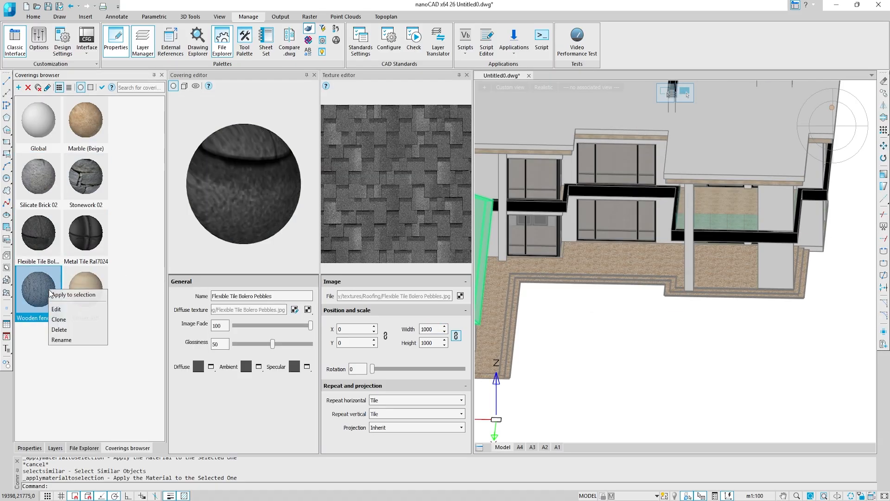
{"action": "left_click", "coordinate": [39, 343]}
{"action": "left_click", "coordinate": [295, 310]}
{"action": "double_click", "coordinate": [441, 330]}
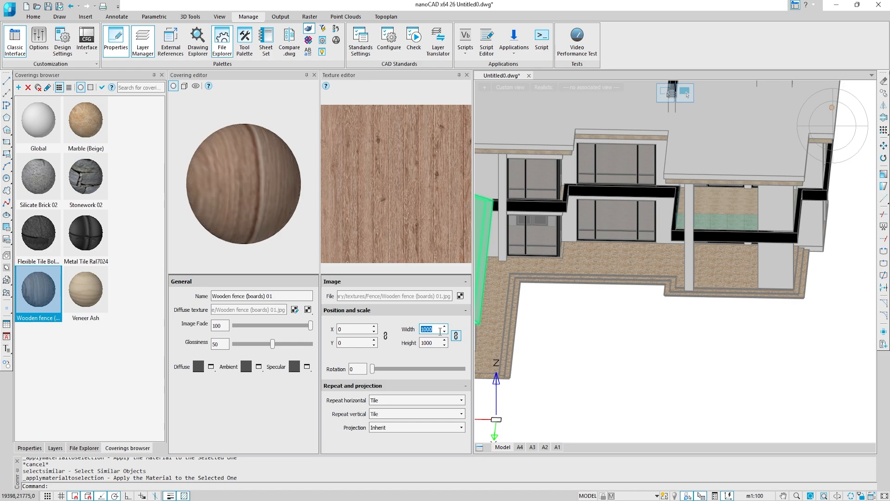
{"action": "left_click", "coordinate": [467, 75]}
{"action": "left_click", "coordinate": [314, 75]}
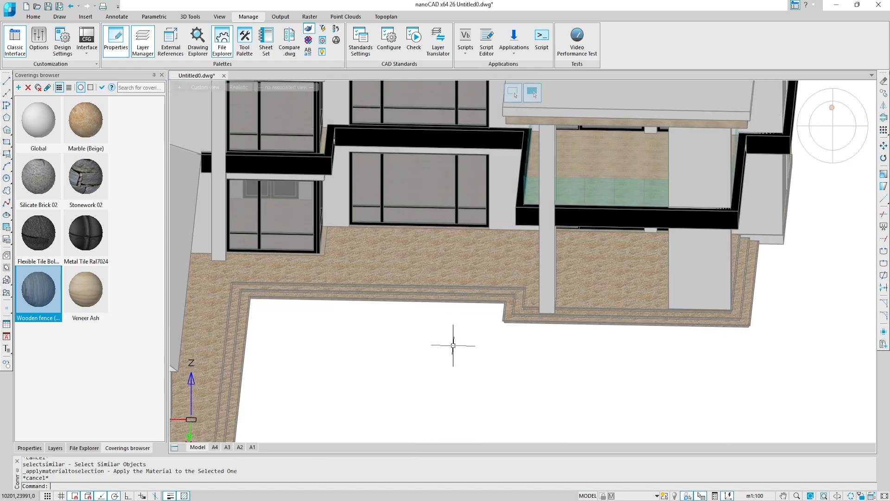
Step: Apply the Veneer Ash covering to the garage door on the front of the house and clear the selection
{"action": "scroll", "coordinate": [582, 155], "scroll_direction": "up", "scroll_amount": 4}
{"action": "middle_click_drag", "start_coordinate": [640, 178], "coordinate": [599, 187], "text": "shift"}
{"action": "middle_click_drag", "start_coordinate": [598, 188], "coordinate": [427, 220]}
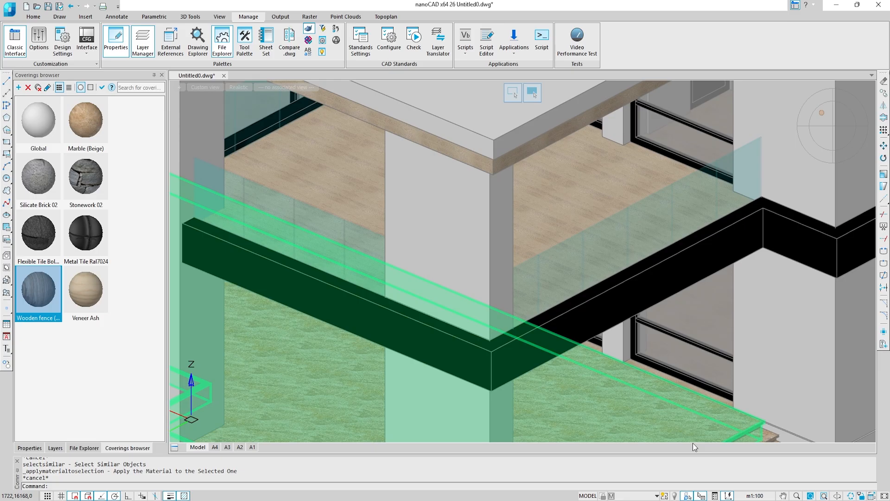
{"action": "scroll", "coordinate": [653, 296], "scroll_direction": "down", "scroll_amount": 5}
{"action": "middle_click_drag", "start_coordinate": [670, 246], "coordinate": [265, 297]}
{"action": "middle_click_drag", "start_coordinate": [448, 250], "coordinate": [355, 224], "text": "shift"}
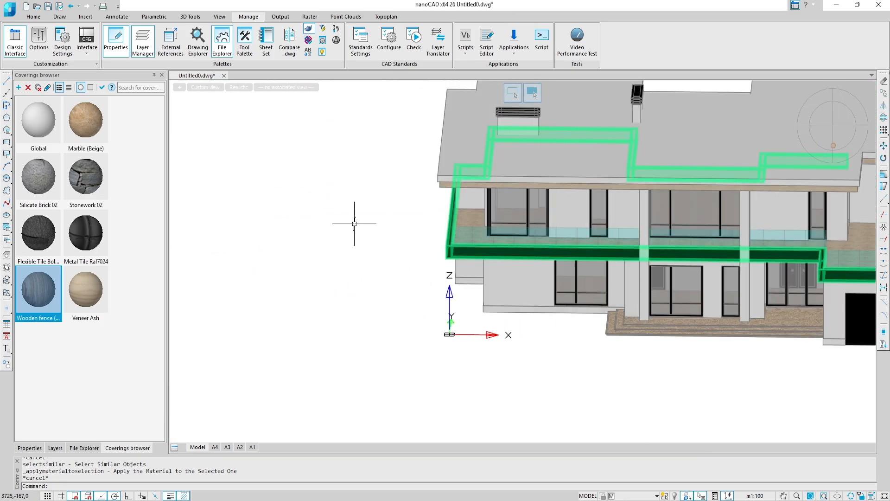
{"action": "scroll", "coordinate": [485, 315], "scroll_direction": "up", "scroll_amount": 8}
{"action": "left_click", "coordinate": [485, 322]}
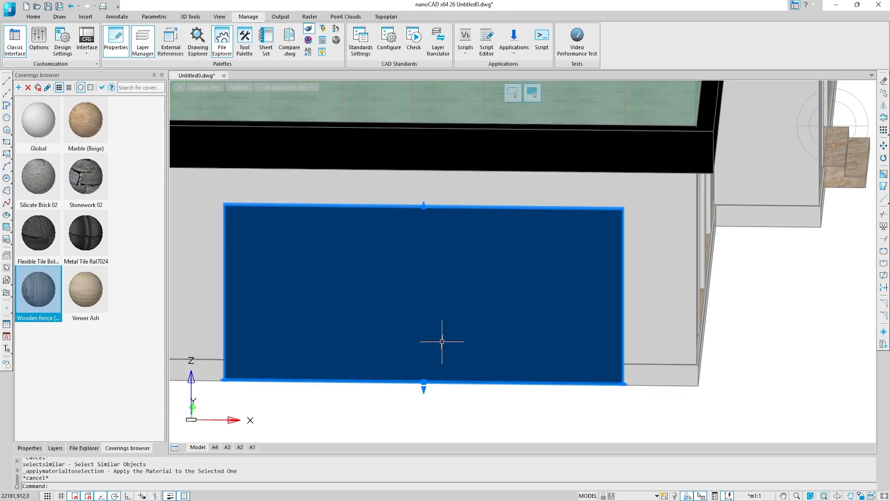
{"action": "double_click", "coordinate": [82, 298]}
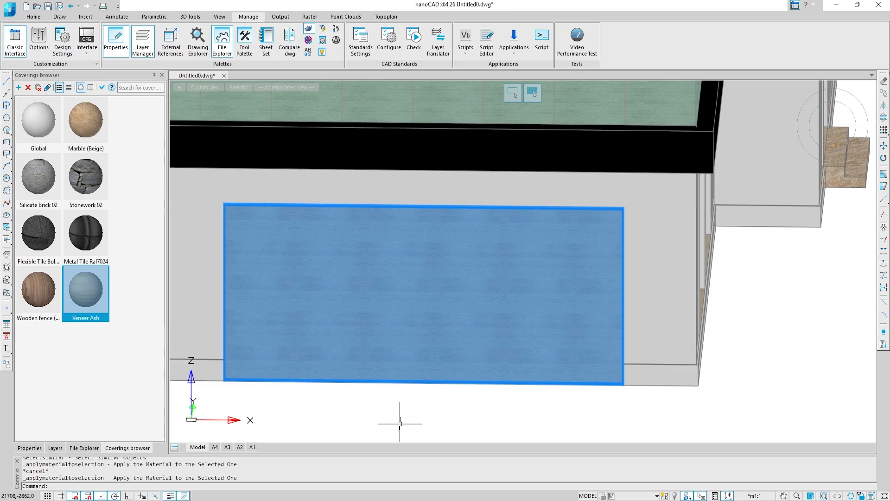
{"action": "key", "text": "Escape"}
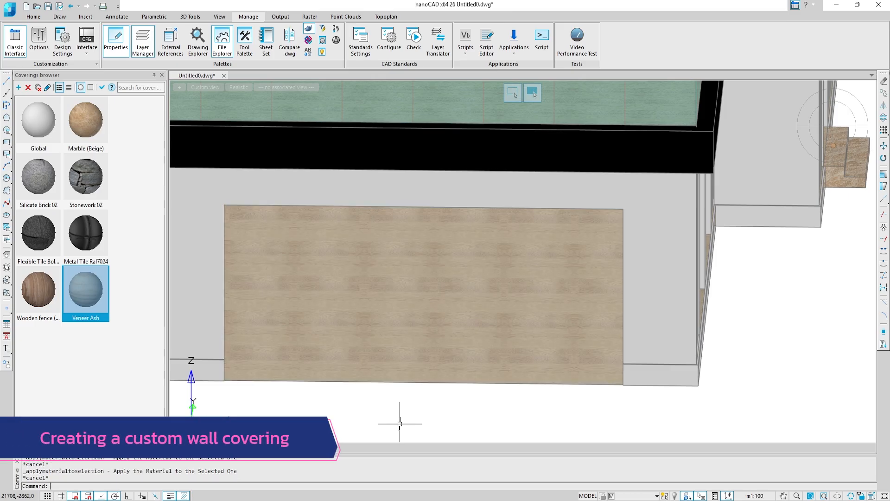
Step: Create a new covering for the walls and open it for editing
{"action": "left_click", "coordinate": [21, 89]}
{"action": "left_click", "coordinate": [36, 338]}
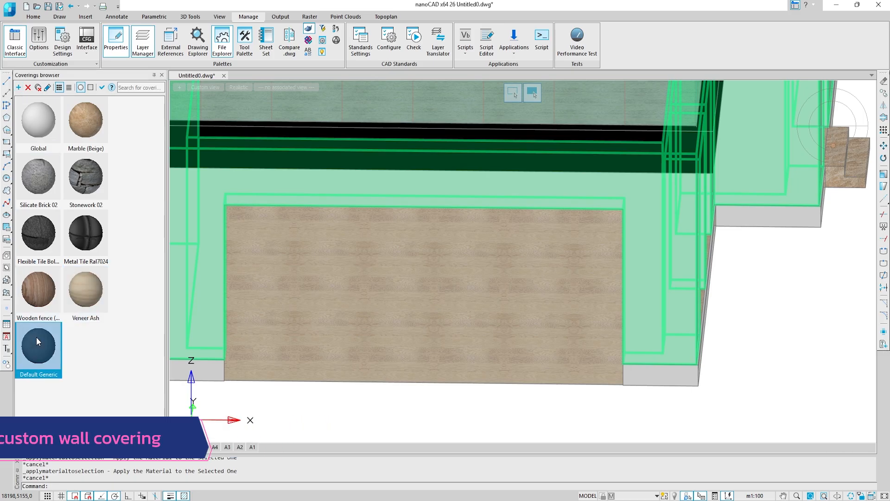
{"action": "right_click", "coordinate": [36, 337]}
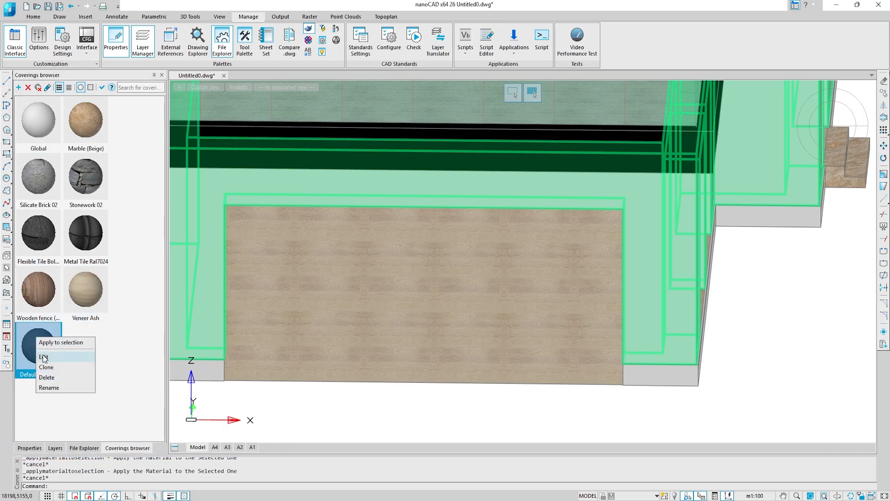
{"action": "left_click", "coordinate": [44, 358]}
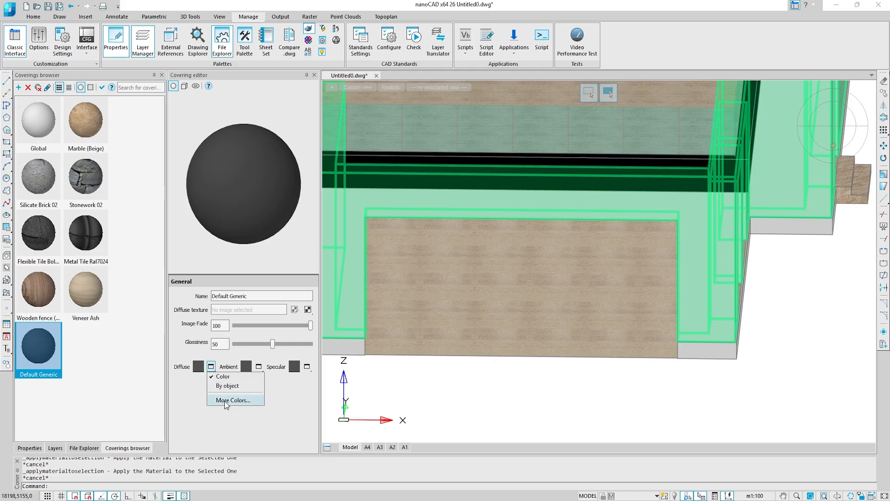
Step: Set the new covering's diffuse color to RGB 218, 208, 192
{"action": "left_click", "coordinate": [226, 401]}
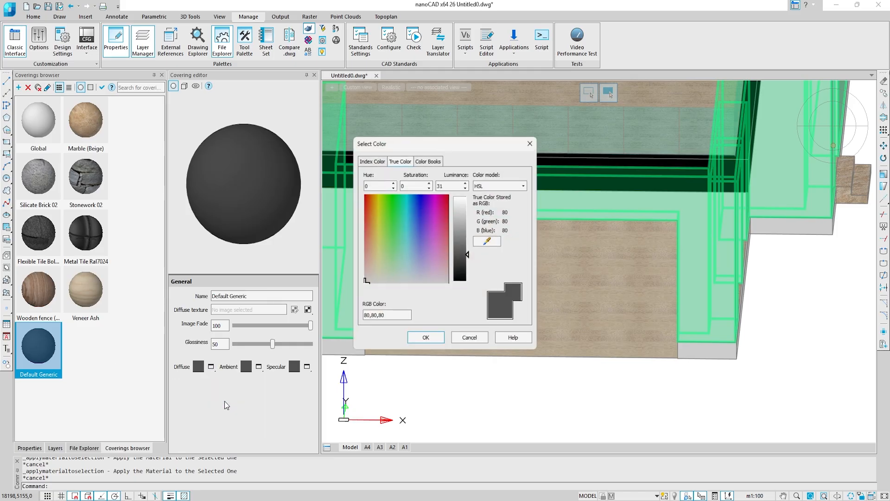
{"action": "left_click", "coordinate": [500, 184]}
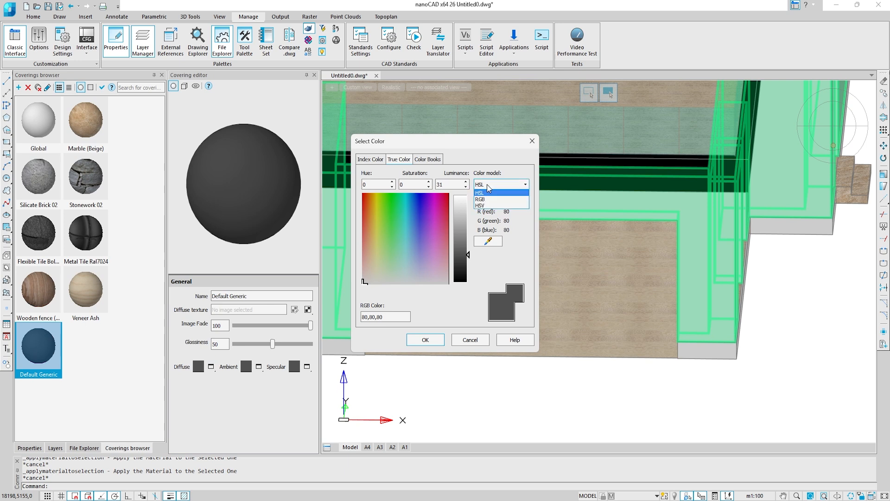
{"action": "left_click", "coordinate": [492, 197]}
{"action": "left_click", "coordinate": [375, 188]}
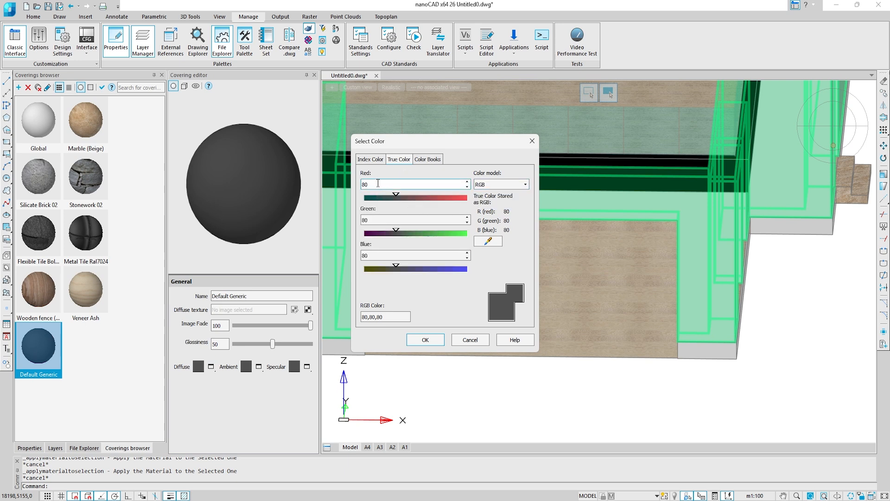
{"action": "type", "text": "218"}
{"action": "key", "text": "Tab"}
{"action": "type", "text": "208"}
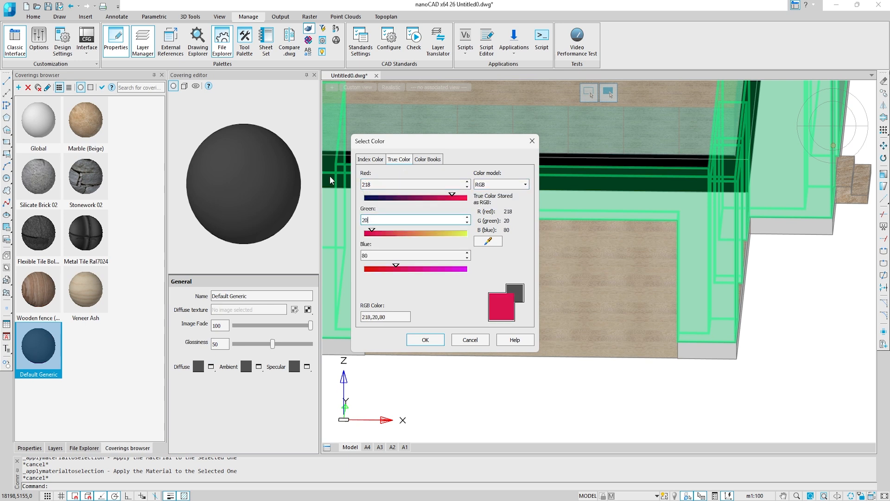
{"action": "key", "text": "Tab"}
{"action": "type", "text": "190"}
{"action": "left_click", "coordinate": [425, 340]}
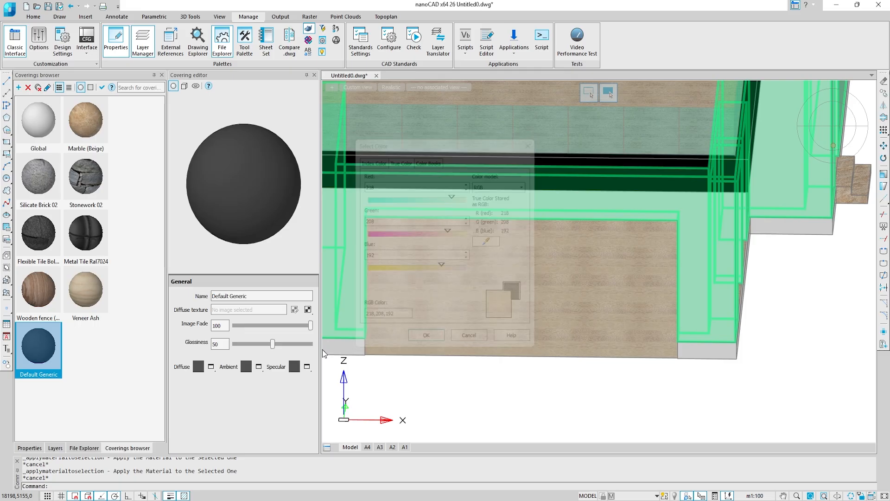
Step: Set the new covering's ambient color to RGB 218, 208, 192
{"action": "left_click", "coordinate": [258, 367]}
{"action": "left_click", "coordinate": [268, 399]}
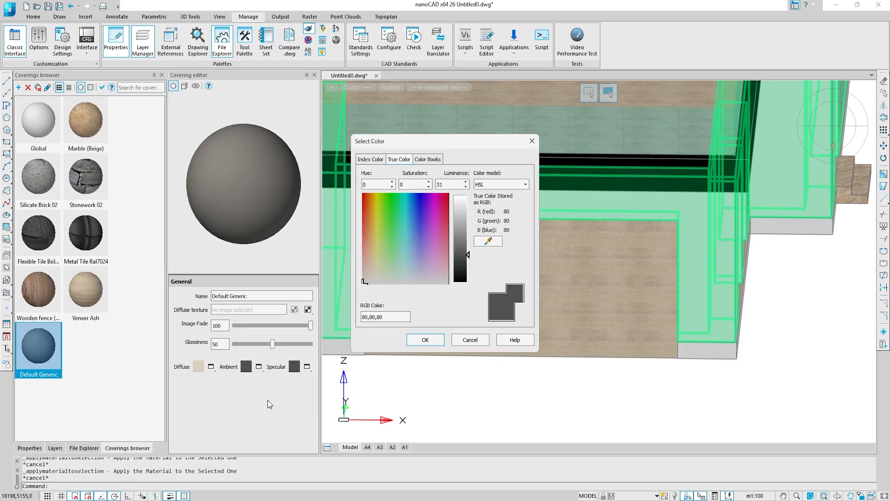
{"action": "left_click", "coordinate": [493, 184]}
{"action": "left_click", "coordinate": [493, 199]}
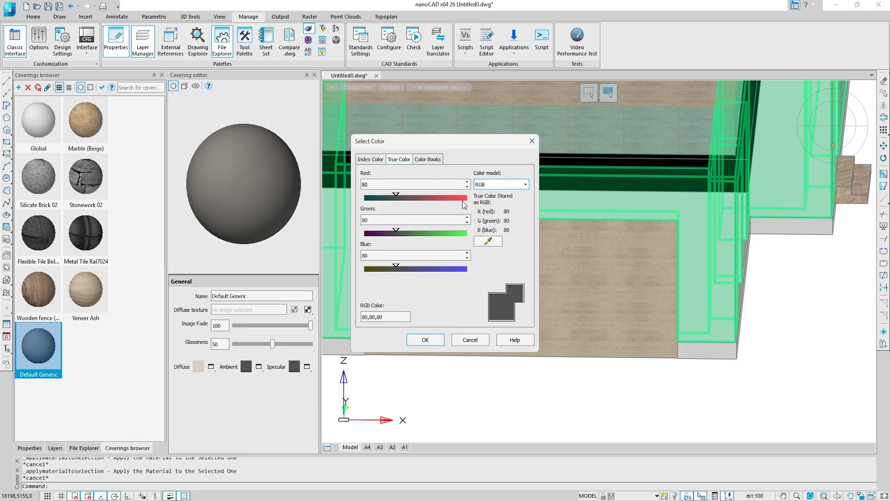
{"action": "type", "text": "218"}
{"action": "key", "text": "Tab"}
{"action": "type", "text": "208"}
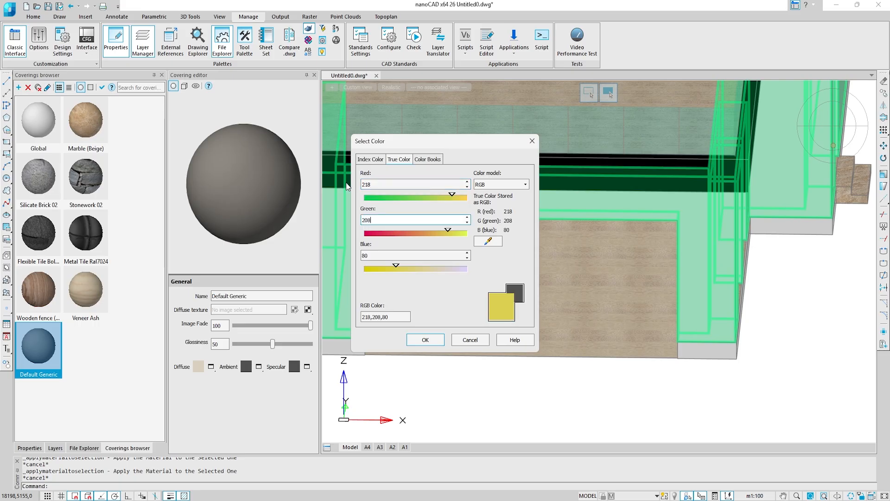
{"action": "key", "text": "Tab"}
{"action": "type", "text": "192"}
{"action": "key", "text": "Return"}
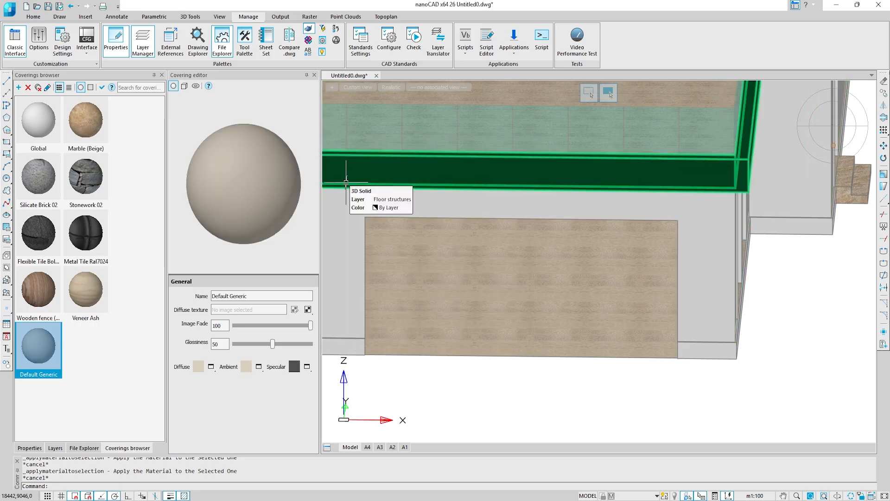
{"action": "left_click", "coordinate": [346, 181]}
Step: Close the covering editor and rename the new covering as 50012
{"action": "left_click", "coordinate": [315, 74]}
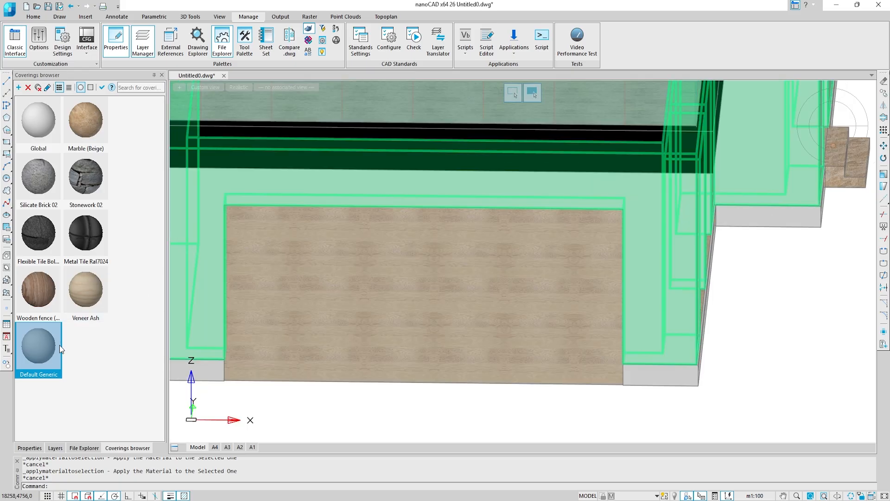
{"action": "right_click", "coordinate": [33, 352]}
{"action": "left_click", "coordinate": [42, 399]}
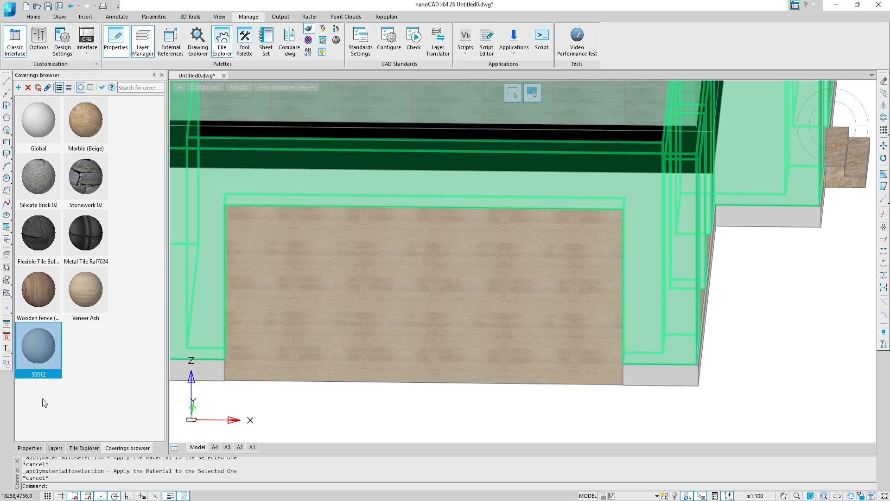
Step: Select the ground-floor exterior walls solid and add the internal partitions solid behind the front window to the selection
{"action": "middle_click_drag", "start_coordinate": [786, 394], "coordinate": [756, 415], "text": "shift"}
{"action": "left_click", "coordinate": [439, 272]}
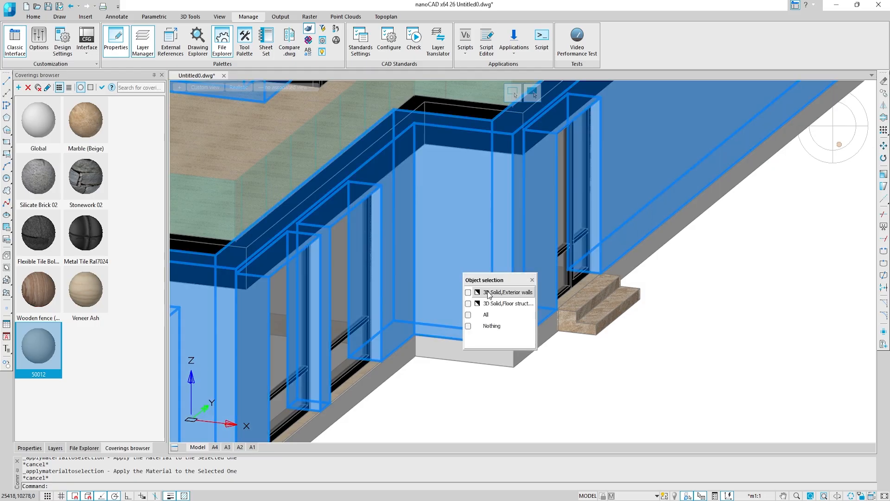
{"action": "left_click", "coordinate": [489, 292]}
{"action": "middle_click_drag", "start_coordinate": [301, 284], "coordinate": [405, 244]}
{"action": "scroll", "coordinate": [448, 258], "scroll_direction": "down", "scroll_amount": 5}
{"action": "scroll", "coordinate": [405, 244], "scroll_direction": "up", "scroll_amount": 6}
{"action": "left_click", "coordinate": [474, 266]}
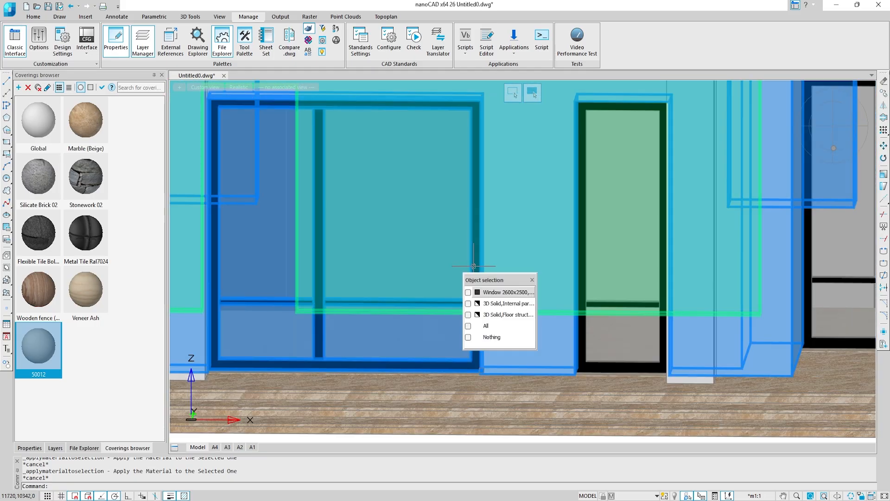
{"action": "left_click", "coordinate": [496, 303]}
Step: Extend the selection to all similar wall and partition solids and apply the 50012 covering to them
{"action": "scroll", "coordinate": [497, 304], "scroll_direction": "down", "scroll_amount": 4}
{"action": "right_click", "coordinate": [477, 195]}
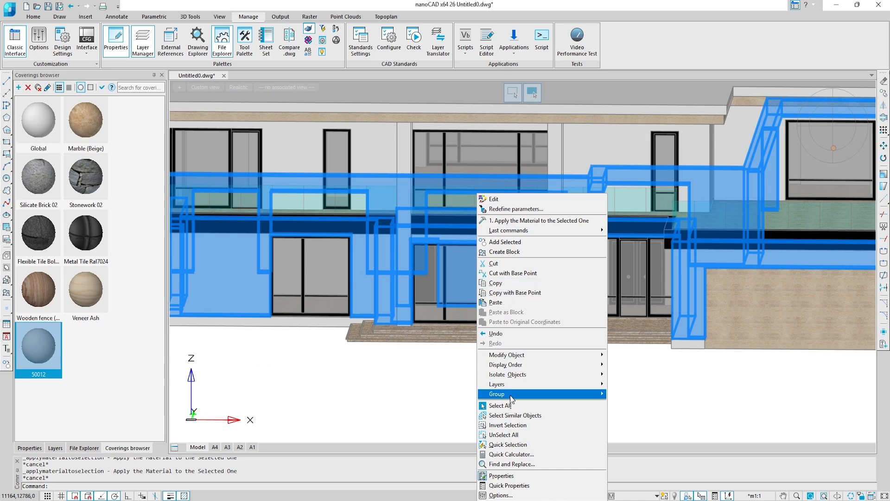
{"action": "left_click", "coordinate": [513, 415]}
{"action": "middle_click_drag", "start_coordinate": [537, 288], "coordinate": [512, 323], "text": "shift"}
{"action": "scroll", "coordinate": [512, 322], "scroll_direction": "down", "scroll_amount": 2}
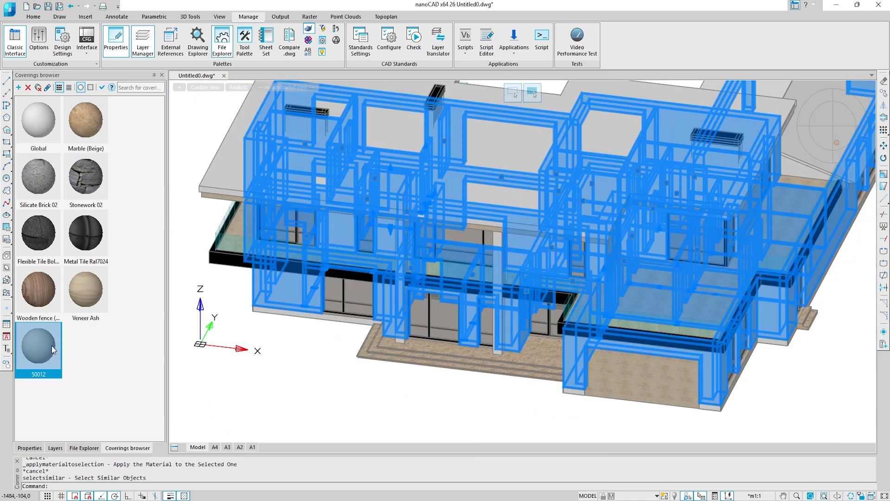
{"action": "right_click", "coordinate": [51, 346]}
{"action": "left_click", "coordinate": [76, 348]}
{"action": "key", "text": "Escape"}
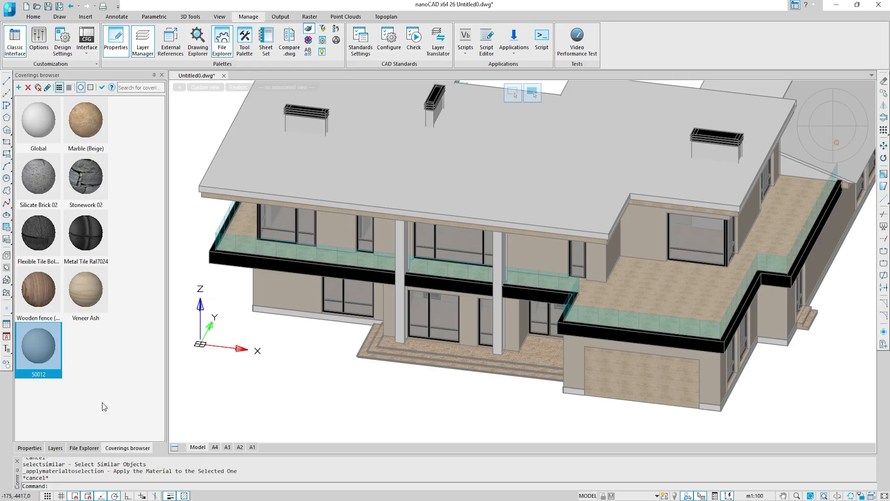
Step: Set the color of the Base finish layer to 250
{"action": "left_click", "coordinate": [29, 448]}
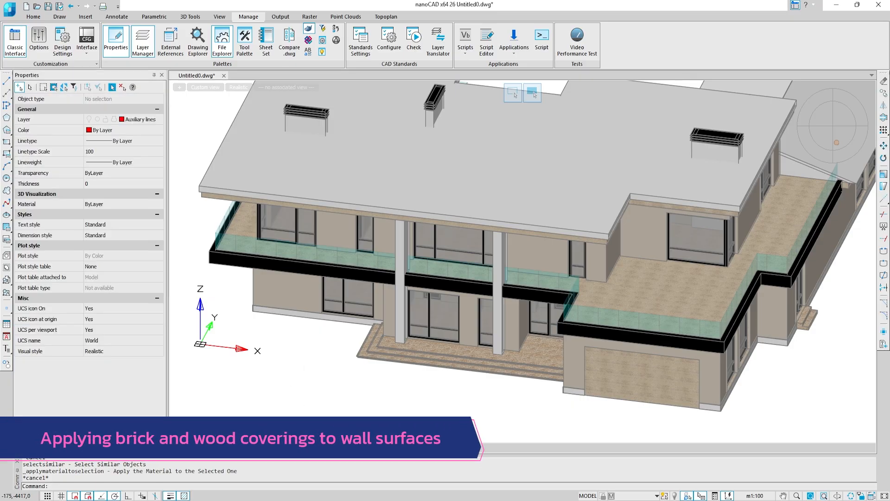
{"action": "left_click", "coordinate": [57, 448]}
{"action": "left_click", "coordinate": [129, 170]}
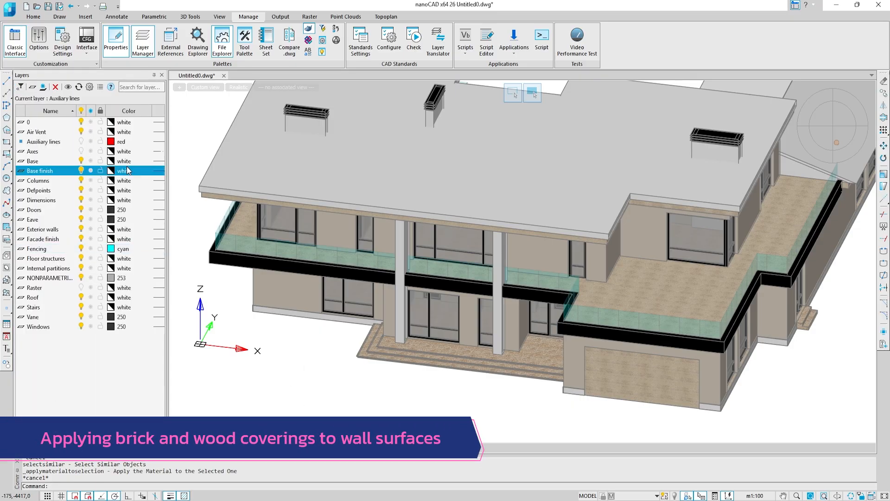
{"action": "left_click", "coordinate": [128, 170]}
{"action": "left_click", "coordinate": [133, 237]}
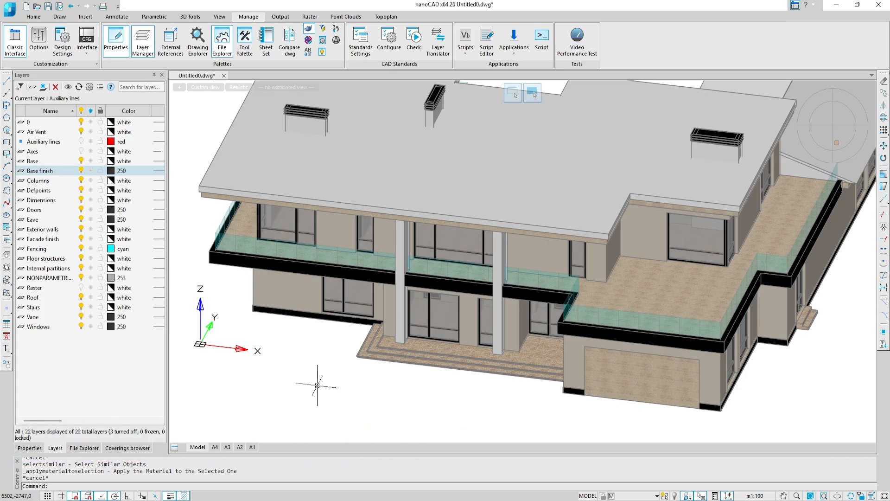
Step: Apply the Silicate Brick 02 covering to the front entrance wall face with the windows and its adjoining return face
{"action": "left_click", "coordinate": [132, 449]}
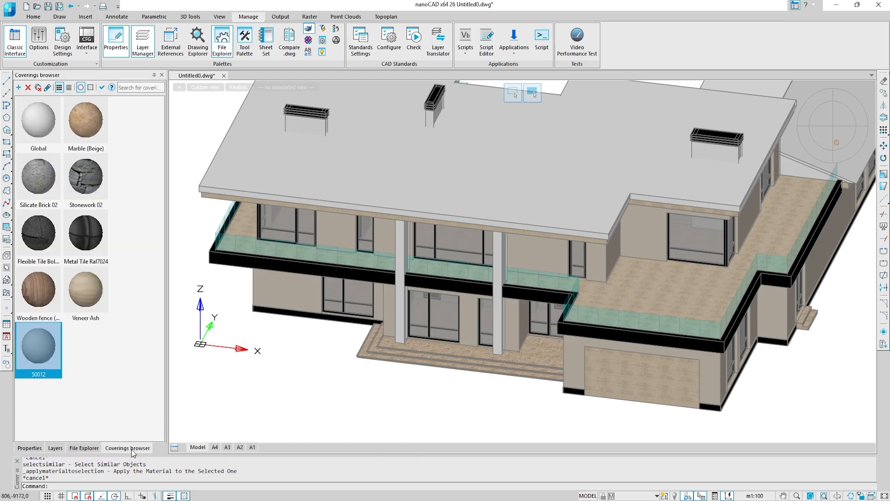
{"action": "scroll", "coordinate": [325, 344], "scroll_direction": "up", "scroll_amount": 5}
{"action": "middle_click_drag", "start_coordinate": [357, 306], "coordinate": [550, 329], "text": "shift"}
{"action": "left_click", "coordinate": [549, 325]}
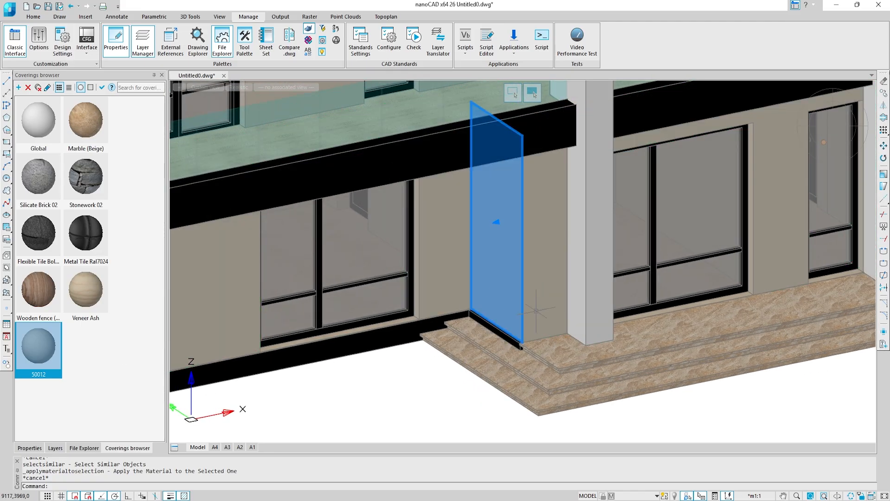
{"action": "left_click", "coordinate": [504, 293]}
{"action": "left_click", "coordinate": [39, 181]}
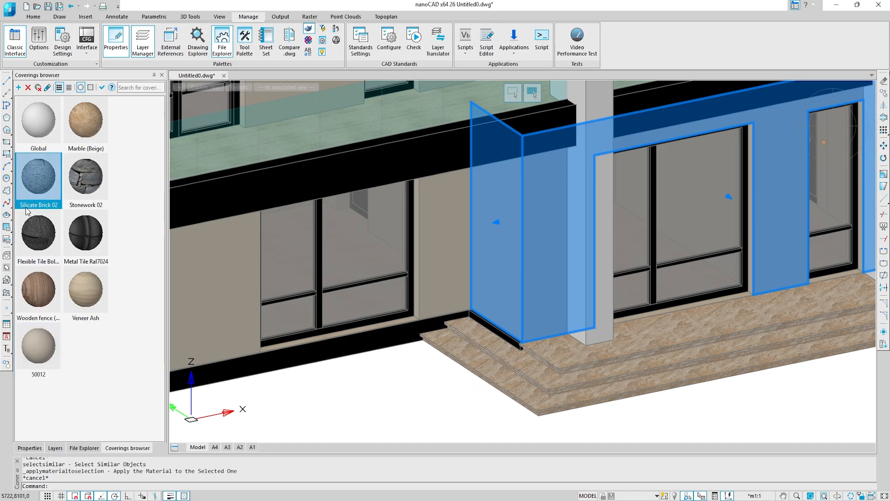
{"action": "key", "text": "Escape"}
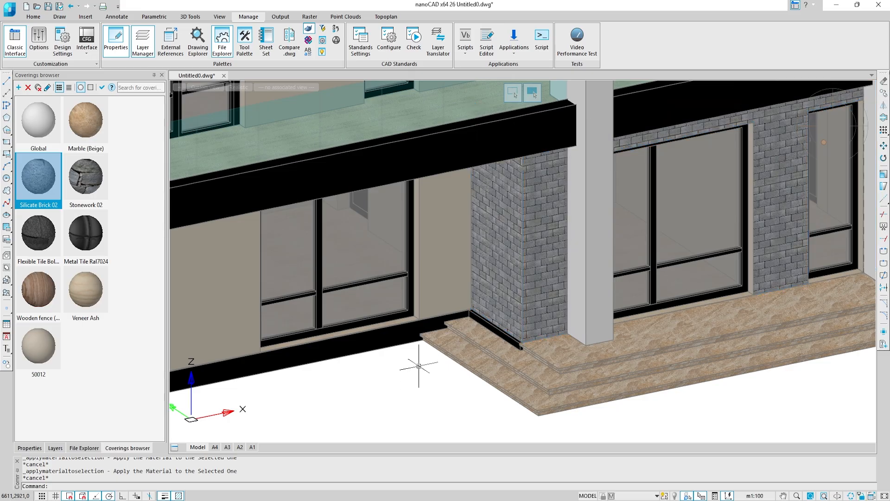
Step: Apply Silicate Brick 02 to the side and top reveal faces of the large front window by the entrance steps
{"action": "middle_click_drag", "start_coordinate": [703, 297], "coordinate": [554, 352]}
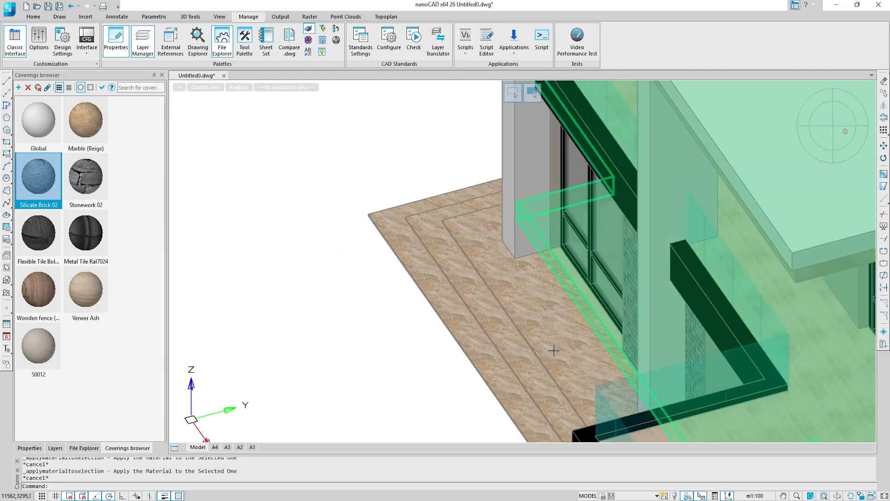
{"action": "scroll", "coordinate": [575, 320], "scroll_direction": "up", "scroll_amount": 4}
{"action": "middle_click_drag", "start_coordinate": [543, 299], "coordinate": [550, 286], "text": "shift"}
{"action": "scroll", "coordinate": [550, 286], "scroll_direction": "up", "scroll_amount": 3}
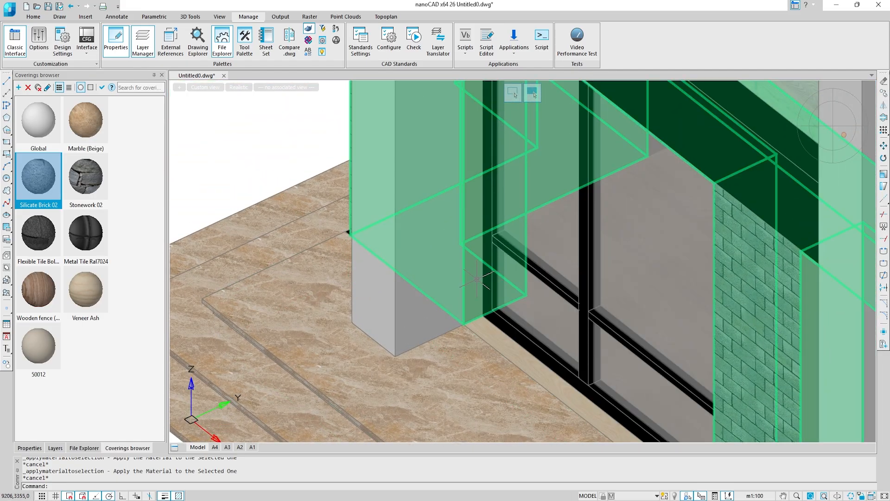
{"action": "left_click", "coordinate": [477, 278]}
{"action": "key", "text": "Escape"}
{"action": "scroll", "coordinate": [510, 334], "scroll_direction": "up", "scroll_amount": 5}
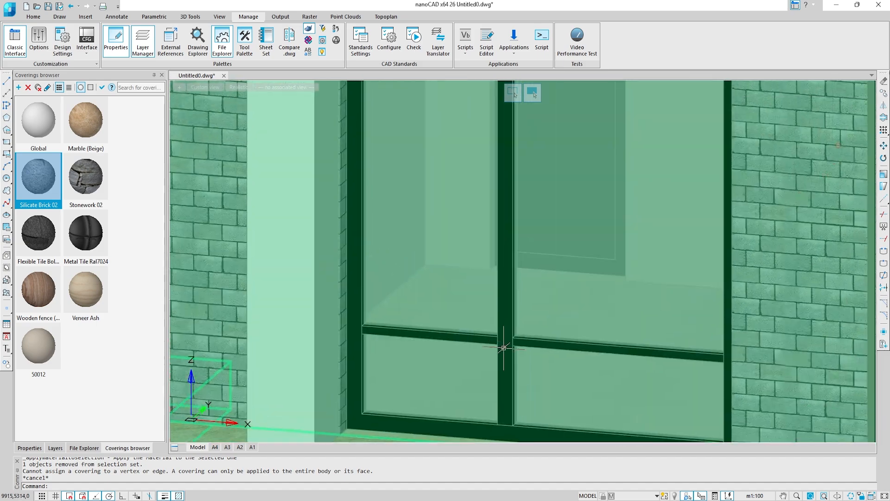
{"action": "scroll", "coordinate": [503, 347], "scroll_direction": "down", "scroll_amount": 5}
{"action": "scroll", "coordinate": [606, 233], "scroll_direction": "up", "scroll_amount": 5}
{"action": "left_click", "coordinate": [607, 232]}
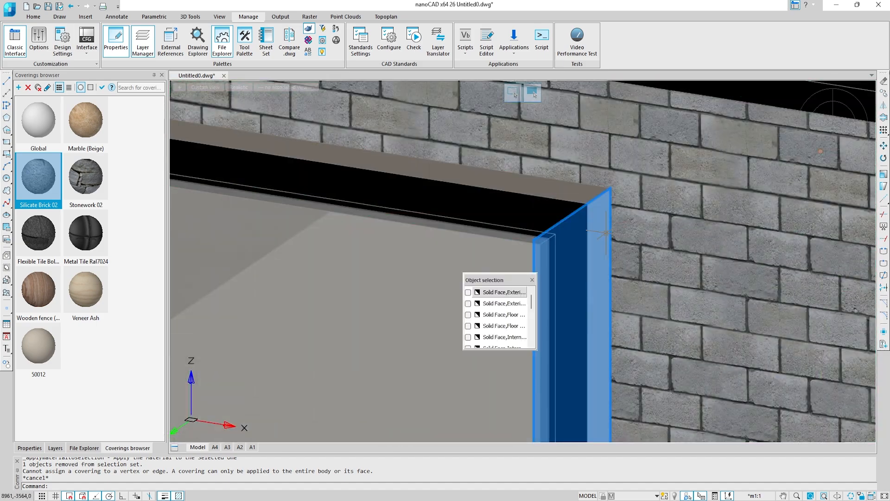
{"action": "left_click", "coordinate": [520, 189], "text": "ctrl"}
{"action": "double_click", "coordinate": [32, 180]}
{"action": "key", "text": "Escape"}
Step: Cover the side and top reveal faces of the narrow front window with Silicate Brick 02
{"action": "scroll", "coordinate": [520, 260], "scroll_direction": "down", "scroll_amount": 5}
{"action": "scroll", "coordinate": [611, 252], "scroll_direction": "up", "scroll_amount": 5}
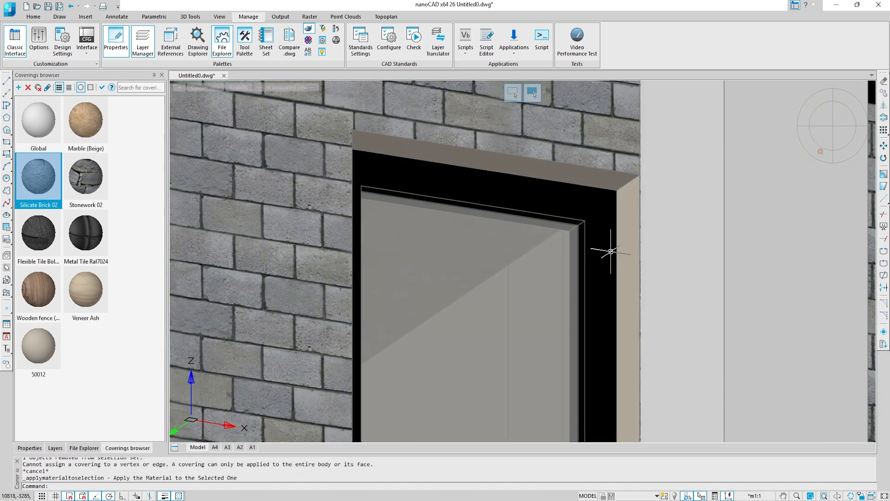
{"action": "left_click", "coordinate": [502, 185], "text": "ctrl"}
{"action": "left_click", "coordinate": [616, 270], "text": "ctrl"}
{"action": "middle_click_drag", "start_coordinate": [620, 271], "coordinate": [588, 278], "text": "shift"}
{"action": "left_click", "coordinate": [379, 312], "text": "ctrl"}
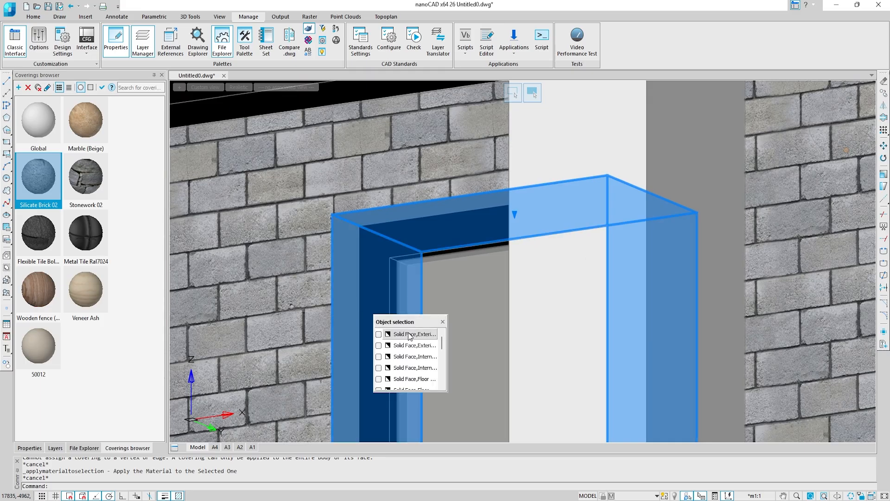
{"action": "double_click", "coordinate": [39, 177]}
{"action": "key", "text": "Escape"}
{"action": "scroll", "coordinate": [560, 287], "scroll_direction": "down", "scroll_amount": 5}
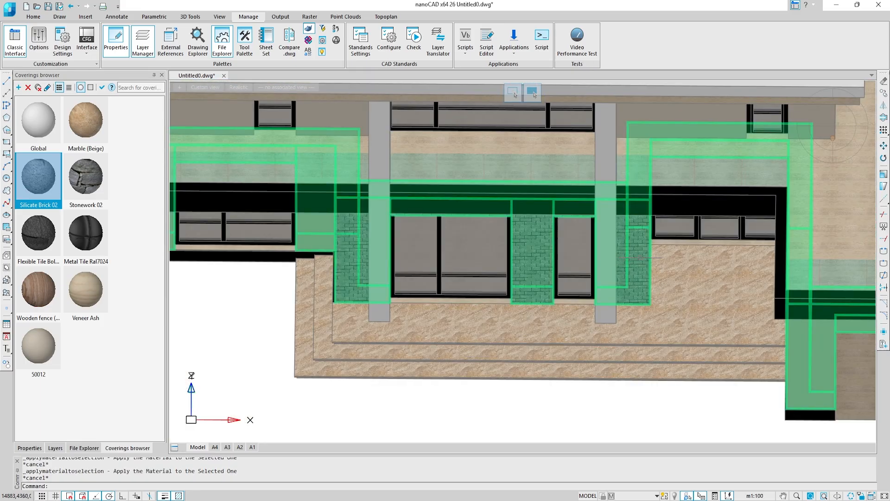
{"action": "scroll", "coordinate": [641, 258], "scroll_direction": "up", "scroll_amount": 5}
{"action": "middle_click_drag", "start_coordinate": [641, 258], "coordinate": [538, 283], "text": "shift"}
{"action": "key", "text": "Escape"}
{"action": "left_click", "coordinate": [495, 327], "text": "ctrl"}
{"action": "middle_click_drag", "start_coordinate": [495, 327], "coordinate": [584, 251], "text": "shift"}
{"action": "key", "text": "Escape"}
Step: Apply Silicate Brick 02 to the wall faces flanking and surrounding the recessed glazed entrance door
{"action": "middle_click_drag", "start_coordinate": [511, 265], "coordinate": [632, 379], "text": "shift"}
{"action": "left_click", "coordinate": [442, 255], "text": "ctrl"}
{"action": "left_click", "coordinate": [611, 389], "text": "ctrl"}
{"action": "middle_click_drag", "start_coordinate": [636, 419], "coordinate": [607, 322]}
{"action": "left_click", "coordinate": [607, 322], "text": "ctrl"}
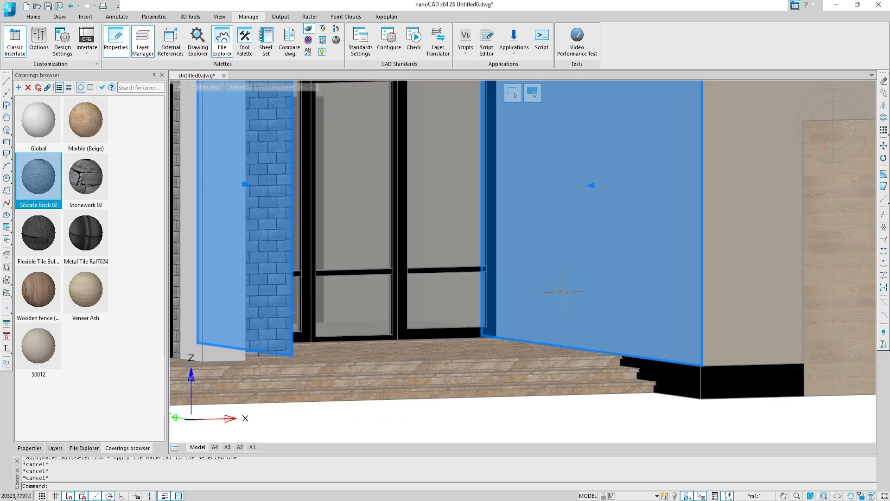
{"action": "middle_click_drag", "start_coordinate": [563, 292], "coordinate": [554, 244], "text": "shift"}
{"action": "left_click", "coordinate": [437, 143], "text": "ctrl"}
{"action": "double_click", "coordinate": [28, 187]}
{"action": "key", "text": "Escape"}
Step: Apply Silicate Brick 02 to the garage front wall and the adjoining side wall with two windows
{"action": "middle_click_drag", "start_coordinate": [696, 218], "coordinate": [487, 210]}
{"action": "scroll", "coordinate": [487, 210], "scroll_direction": "down", "scroll_amount": 5}
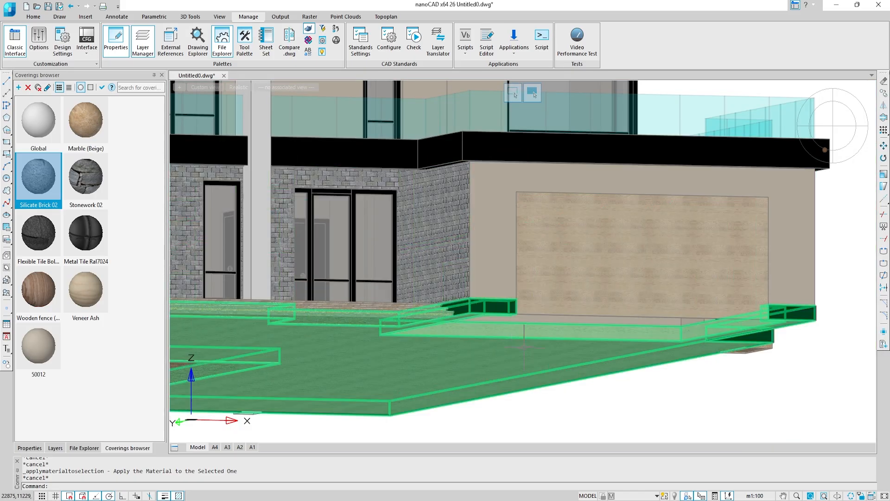
{"action": "middle_click_drag", "start_coordinate": [517, 269], "coordinate": [453, 294], "text": "shift"}
{"action": "middle_click_drag", "start_coordinate": [505, 168], "coordinate": [441, 282], "text": "shift"}
{"action": "left_click", "coordinate": [441, 282], "text": "ctrl"}
{"action": "double_click", "coordinate": [45, 189]}
Step: Apply Silicate Brick 02 to the projecting corner face and the long side wall containing the side door
{"action": "middle_click_drag", "start_coordinate": [510, 260], "coordinate": [253, 259]}
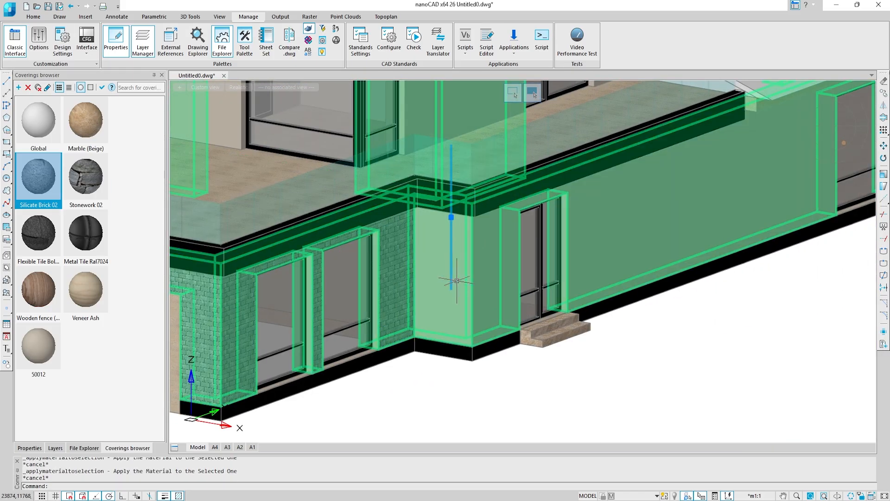
{"action": "scroll", "coordinate": [448, 311], "scroll_direction": "up", "scroll_amount": 3}
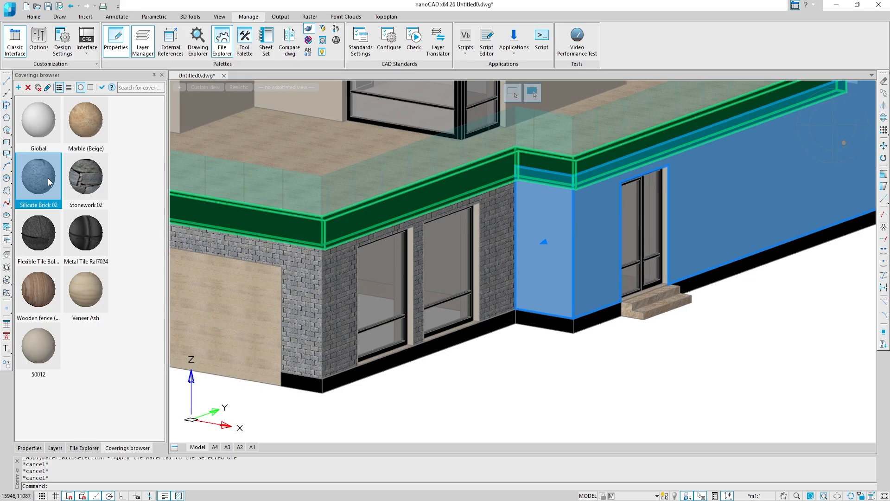
{"action": "double_click", "coordinate": [45, 182]}
Step: Apply Silicate Brick 02 to one side reveal of each of the two windows next to the garage corner
{"action": "scroll", "coordinate": [405, 341], "scroll_direction": "up", "scroll_amount": 5}
{"action": "scroll", "coordinate": [420, 330], "scroll_direction": "down", "scroll_amount": 3}
{"action": "scroll", "coordinate": [438, 258], "scroll_direction": "up", "scroll_amount": 3}
{"action": "left_click", "coordinate": [439, 258], "text": "ctrl"}
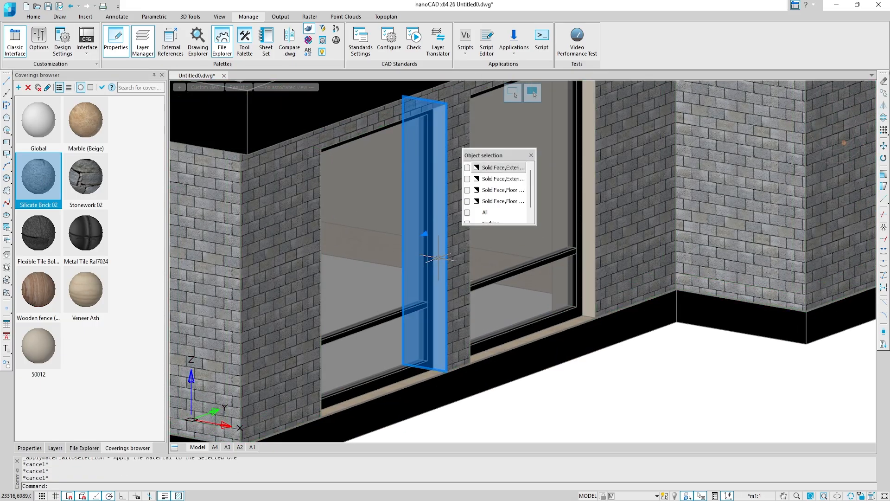
{"action": "left_click", "coordinate": [587, 190], "text": "ctrl"}
{"action": "double_click", "coordinate": [49, 182]}
Step: Cover the opposite side reveals and the top reveals of the two garage-side windows with Silicate Brick 02
{"action": "middle_click_drag", "start_coordinate": [492, 195], "coordinate": [346, 145], "text": "shift"}
{"action": "scroll", "coordinate": [346, 146], "scroll_direction": "up", "scroll_amount": 5}
{"action": "left_click", "coordinate": [341, 185], "text": "ctrl"}
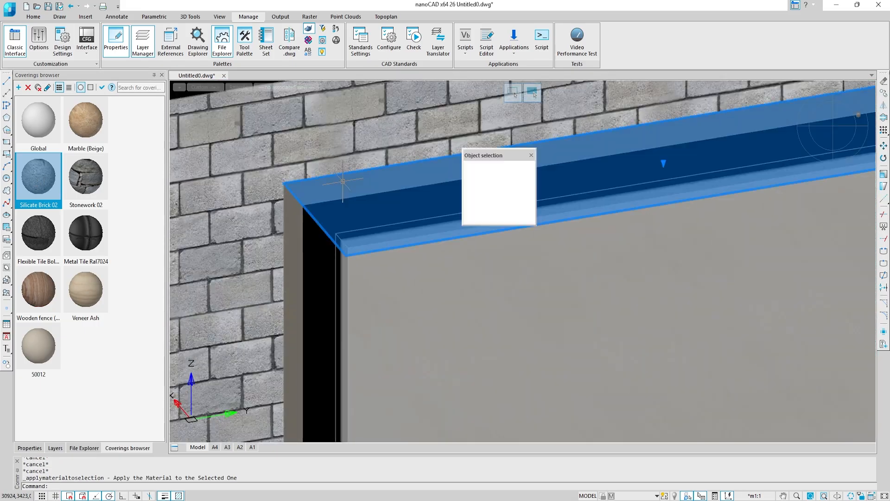
{"action": "middle_click_drag", "start_coordinate": [365, 267], "coordinate": [365, 195]}
{"action": "scroll", "coordinate": [365, 196], "scroll_direction": "down", "scroll_amount": 5}
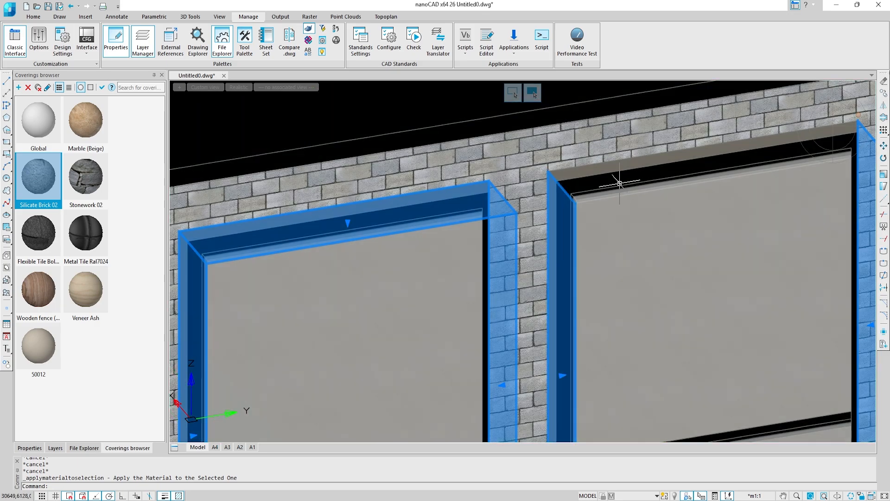
{"action": "left_click", "coordinate": [603, 167], "text": "ctrl"}
{"action": "double_click", "coordinate": [48, 182]}
Step: Apply Silicate Brick 02 to one side reveal of the side door opening above the small steps
{"action": "scroll", "coordinate": [366, 218], "scroll_direction": "down", "scroll_amount": 5}
{"action": "middle_click_drag", "start_coordinate": [467, 246], "coordinate": [617, 297], "text": "shift"}
{"action": "middle_click_drag", "start_coordinate": [649, 320], "coordinate": [376, 310]}
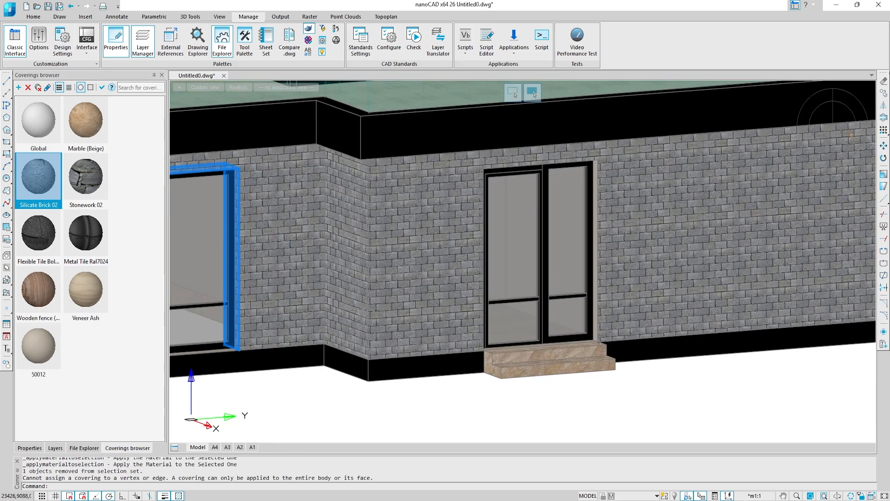
{"action": "key", "text": "Escape"}
{"action": "middle_click_drag", "start_coordinate": [604, 280], "coordinate": [482, 278], "text": "shift"}
{"action": "scroll", "coordinate": [580, 284], "scroll_direction": "up", "scroll_amount": 5}
{"action": "left_click", "coordinate": [389, 318], "text": "ctrl"}
{"action": "double_click", "coordinate": [49, 182]}
Step: Cover the remaining side reveal and the top reveal of the side door opening with Silicate Brick 02
{"action": "middle_click_drag", "start_coordinate": [399, 287], "coordinate": [547, 287], "text": "shift"}
{"action": "left_click", "coordinate": [585, 297], "text": "ctrl"}
{"action": "left_click", "coordinate": [605, 312]}
{"action": "middle_click_drag", "start_coordinate": [605, 312], "coordinate": [522, 197], "text": "shift"}
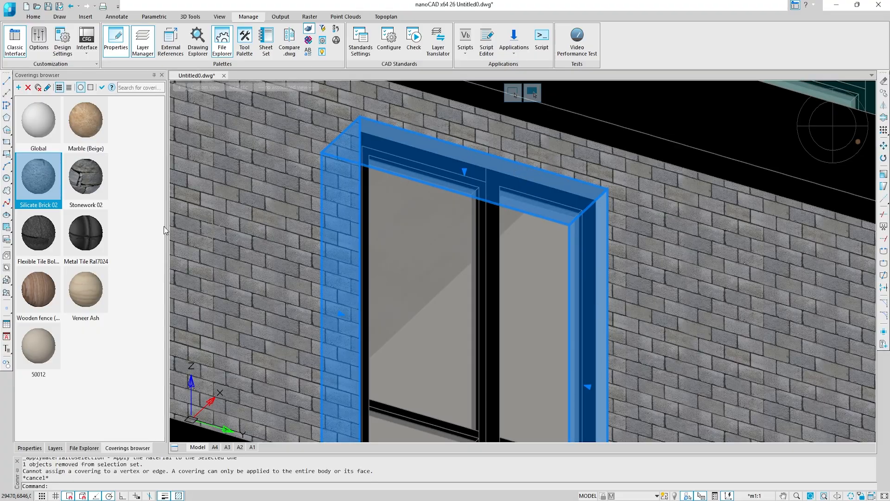
{"action": "double_click", "coordinate": [49, 182]}
Step: Apply Silicate Brick 02 to the side and top reveals of the first window in the row of three on the long side wall
{"action": "scroll", "coordinate": [501, 279], "scroll_direction": "down", "scroll_amount": 5}
{"action": "middle_click_drag", "start_coordinate": [500, 279], "coordinate": [371, 278], "text": "shift"}
{"action": "middle_click_drag", "start_coordinate": [626, 274], "coordinate": [362, 269]}
{"action": "scroll", "coordinate": [371, 259], "scroll_direction": "up", "scroll_amount": 5}
{"action": "key", "text": "Escape"}
{"action": "left_click", "coordinate": [427, 296], "text": "ctrl"}
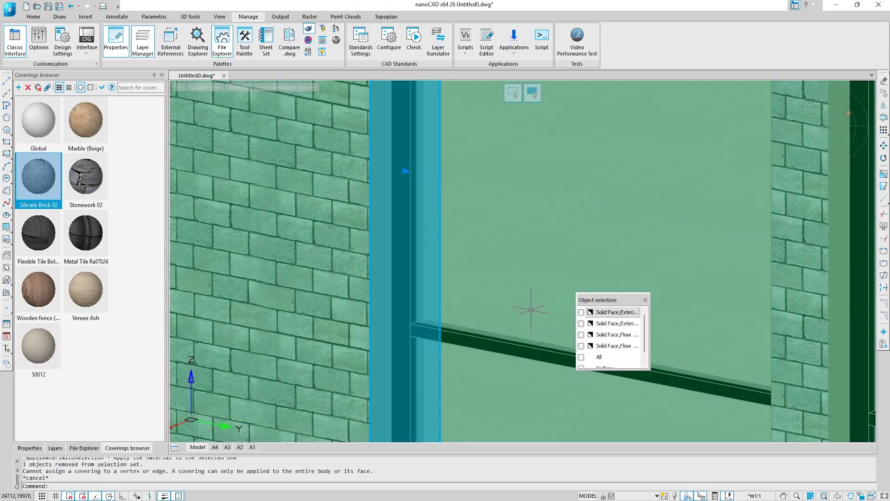
{"action": "middle_click_drag", "start_coordinate": [531, 310], "coordinate": [639, 226], "text": "shift"}
{"action": "left_click", "coordinate": [668, 281], "text": "ctrl"}
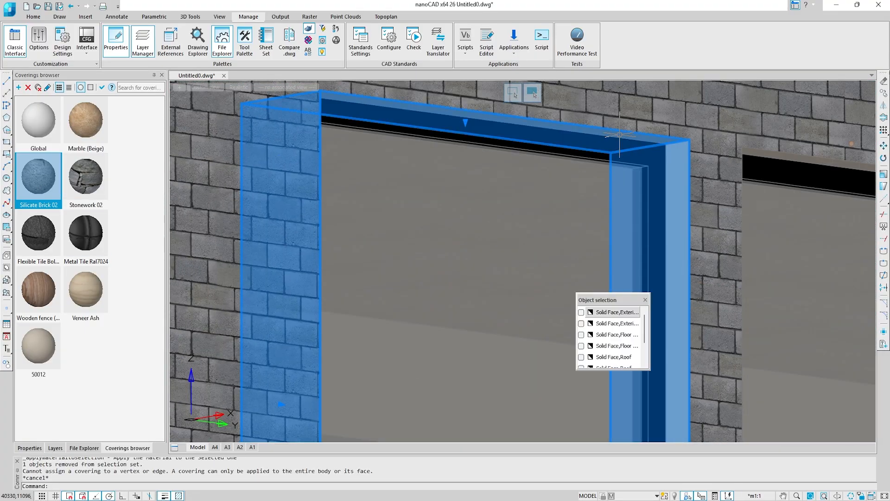
{"action": "left_click", "coordinate": [606, 312]}
{"action": "double_click", "coordinate": [42, 179]}
Step: Apply Silicate Brick 02 to the side and top reveals of the middle window in the row of three
{"action": "middle_click_drag", "start_coordinate": [695, 297], "coordinate": [325, 257]}
{"action": "middle_click_drag", "start_coordinate": [692, 274], "coordinate": [568, 258]}
{"action": "key", "text": "Escape"}
{"action": "left_click", "coordinate": [601, 259], "text": "ctrl"}
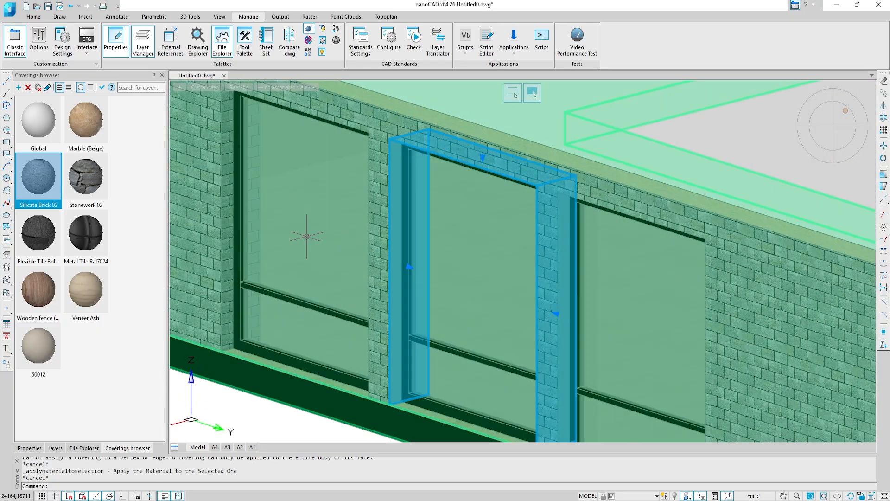
{"action": "double_click", "coordinate": [45, 186]}
Step: Apply Silicate Brick 02 to the side and top reveals of the last window in the row of three
{"action": "middle_click_drag", "start_coordinate": [576, 308], "coordinate": [461, 243]}
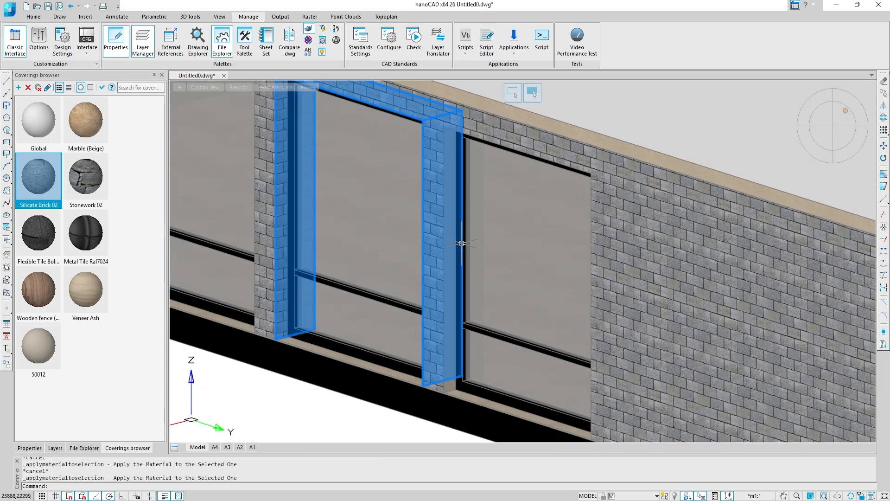
{"action": "key", "text": "Escape"}
{"action": "left_click", "coordinate": [452, 248], "text": "ctrl"}
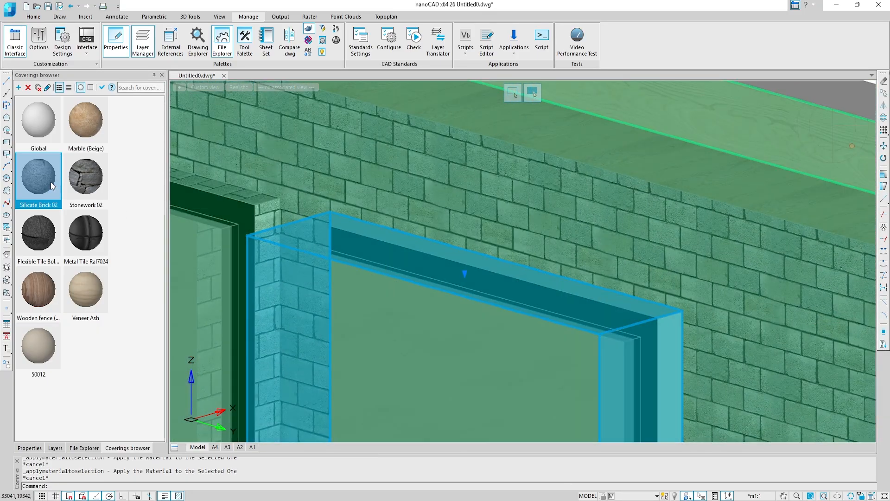
{"action": "double_click", "coordinate": [53, 186]}
Step: Apply Silicate Brick 02 to the rear end wall face beside the column and corner glazing
{"action": "scroll", "coordinate": [469, 303], "scroll_direction": "down", "scroll_amount": 7}
{"action": "middle_click_drag", "start_coordinate": [469, 303], "coordinate": [433, 313], "text": "shift"}
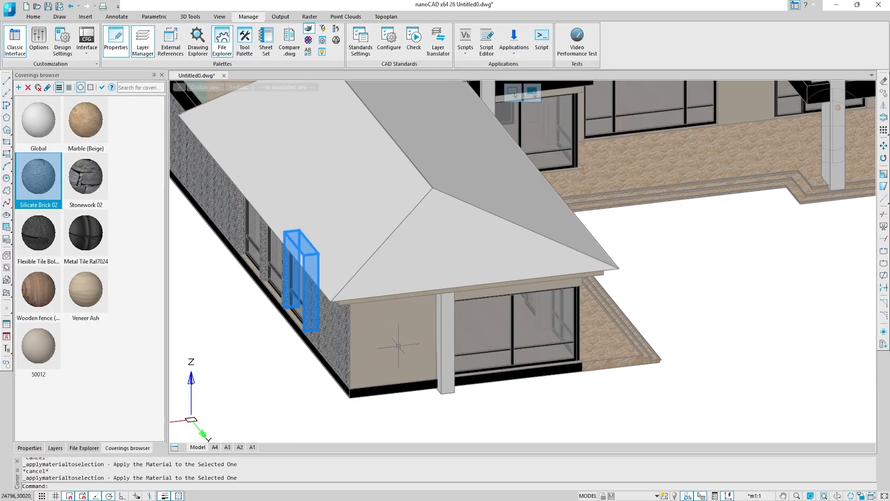
{"action": "key", "text": "Escape"}
{"action": "left_click", "coordinate": [398, 346], "text": "ctrl"}
{"action": "left_click", "coordinate": [612, 312]}
{"action": "double_click", "coordinate": [31, 198]}
Step: Apply Silicate Brick 02 to the reveal faces of the corner glazing opening beside the rear column
{"action": "scroll", "coordinate": [520, 371], "scroll_direction": "up", "scroll_amount": 7}
{"action": "middle_click_drag", "start_coordinate": [519, 371], "coordinate": [463, 408], "text": "shift"}
{"action": "key", "text": "Escape"}
{"action": "left_click", "coordinate": [405, 301], "text": "ctrl"}
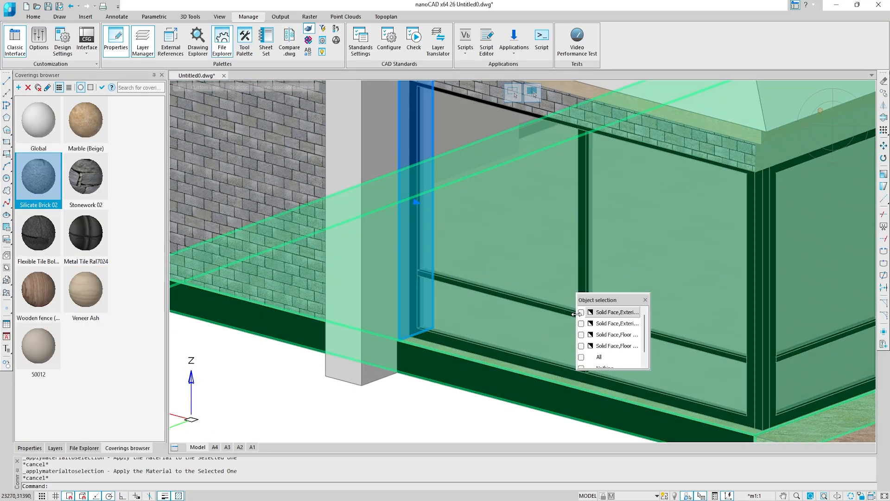
{"action": "middle_click_drag", "start_coordinate": [541, 249], "coordinate": [511, 278]}
{"action": "scroll", "coordinate": [510, 278], "scroll_direction": "up", "scroll_amount": 6}
{"action": "left_click", "coordinate": [511, 263], "text": "ctrl"}
{"action": "double_click", "coordinate": [33, 198]}
Step: Apply Silicate Brick 02 to the exterior wall face above and between the rear terrace glazing
{"action": "scroll", "coordinate": [598, 260], "scroll_direction": "down", "scroll_amount": 6}
{"action": "middle_click_drag", "start_coordinate": [598, 260], "coordinate": [546, 237], "text": "shift"}
{"action": "key", "text": "Escape"}
{"action": "middle_click_drag", "start_coordinate": [597, 280], "coordinate": [588, 276]}
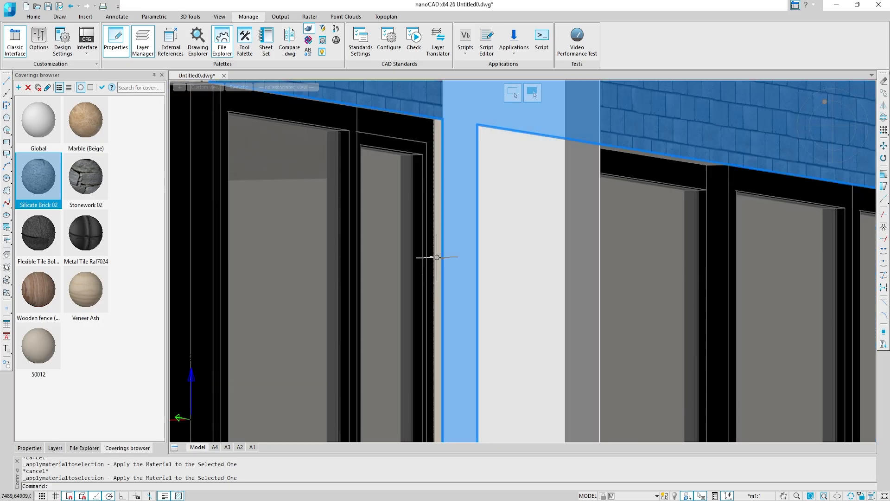
{"action": "key", "text": "Escape"}
{"action": "key", "text": "Escape"}
{"action": "middle_click_drag", "start_coordinate": [430, 276], "coordinate": [435, 361], "text": "shift"}
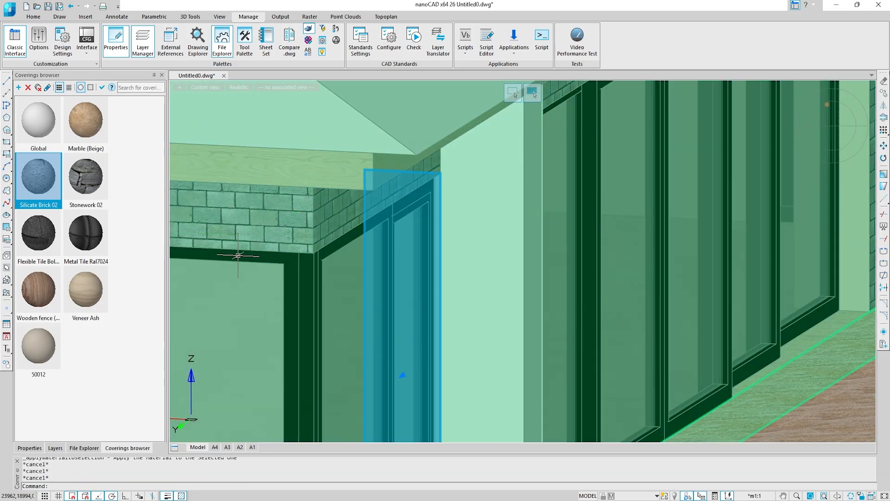
Step: Apply Silicate Brick 02 to the side and top reveal faces of the glazed openings around the terrace columns
{"action": "double_click", "coordinate": [44, 190]}
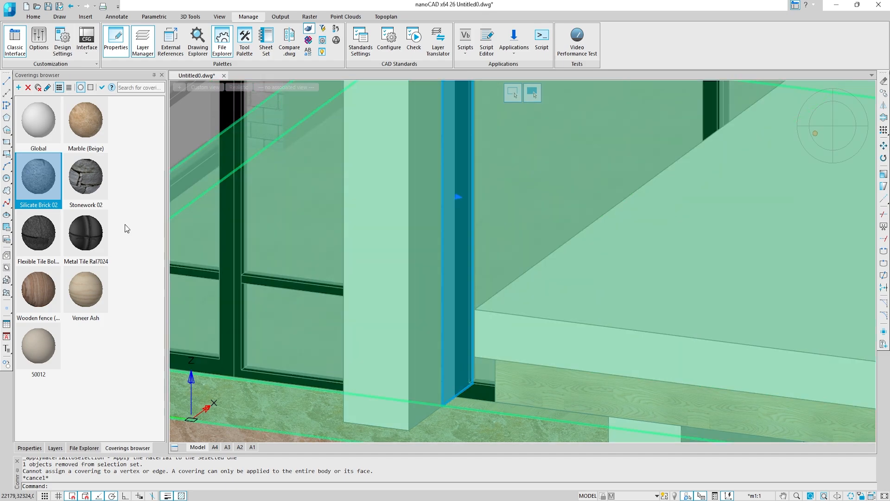
{"action": "double_click", "coordinate": [45, 185]}
{"action": "middle_click_drag", "start_coordinate": [540, 213], "coordinate": [578, 189]}
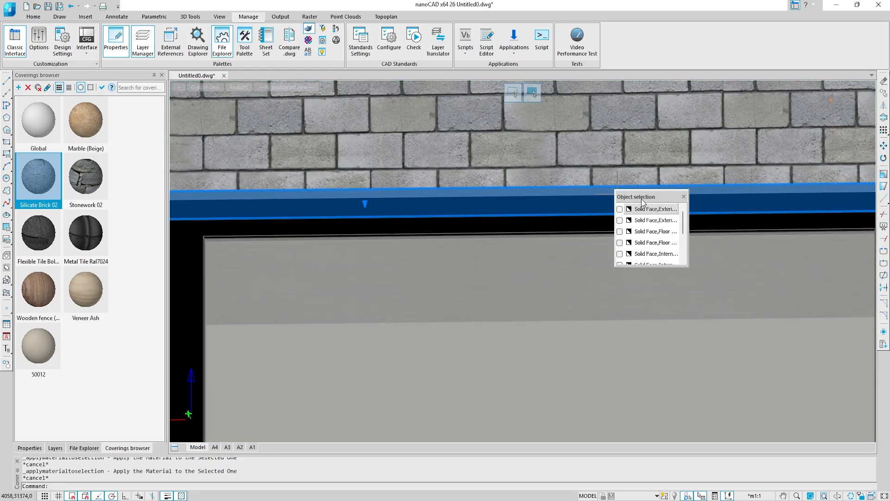
{"action": "double_click", "coordinate": [39, 160]}
{"action": "key", "text": "Escape"}
Step: Apply Silicate Brick 02 to the reveal face of the glazed opening beside the narrow brick pier
{"action": "scroll", "coordinate": [449, 320], "scroll_direction": "up", "scroll_amount": 6}
{"action": "left_click", "coordinate": [479, 347]}
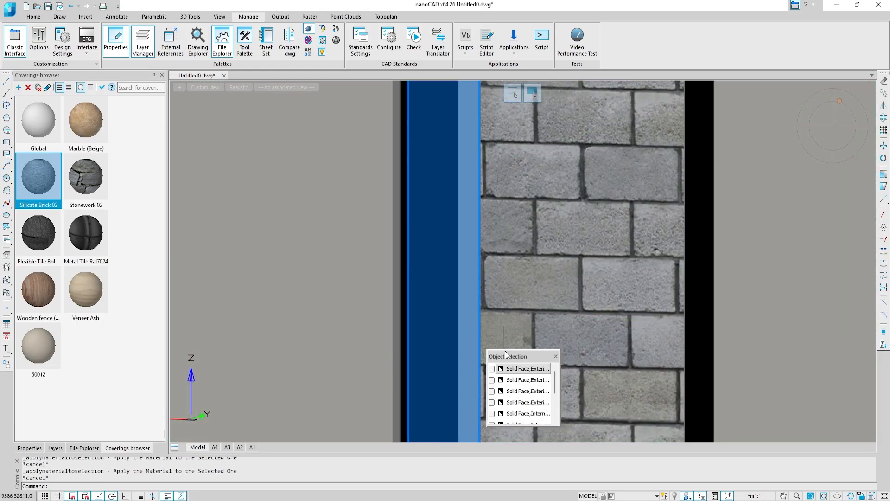
{"action": "left_click", "coordinate": [524, 367]}
{"action": "left_click", "coordinate": [101, 88]}
{"action": "key", "text": "Escape"}
Step: Apply Silicate Brick 02 to the side reveal of the neighbouring large window opening on the brick wall
{"action": "scroll", "coordinate": [381, 247], "scroll_direction": "down", "scroll_amount": 6}
{"action": "middle_click_drag", "start_coordinate": [483, 258], "coordinate": [482, 306], "text": "shift"}
{"action": "scroll", "coordinate": [409, 332], "scroll_direction": "up", "scroll_amount": 3}
{"action": "left_click", "coordinate": [389, 332]}
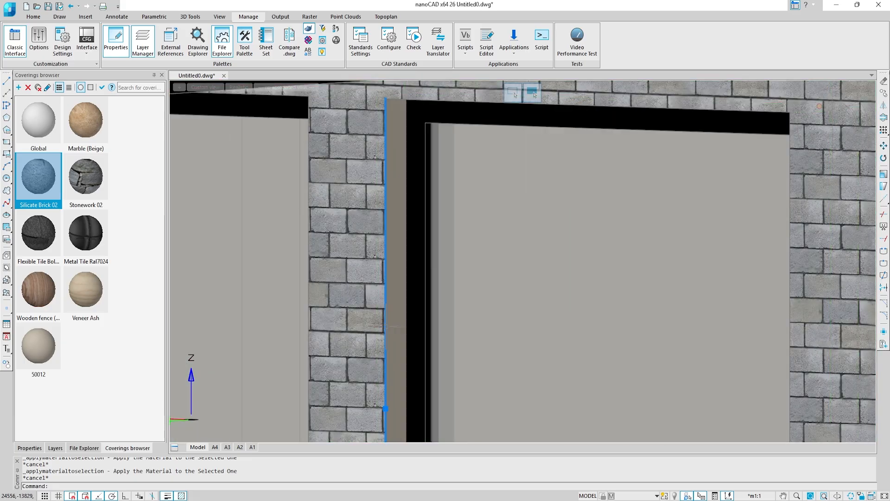
{"action": "left_click", "coordinate": [102, 88]}
{"action": "key", "text": "Escape"}
{"action": "scroll", "coordinate": [411, 336], "scroll_direction": "down", "scroll_amount": 3}
Step: Apply Silicate Brick 02 to both side reveals and the top reveal of the large opening above the tiled terrace
{"action": "middle_click_drag", "start_coordinate": [412, 338], "coordinate": [411, 257]}
{"action": "left_click", "coordinate": [506, 347]}
{"action": "left_click", "coordinate": [524, 369]}
{"action": "middle_click_drag", "start_coordinate": [515, 297], "coordinate": [557, 259], "text": "shift"}
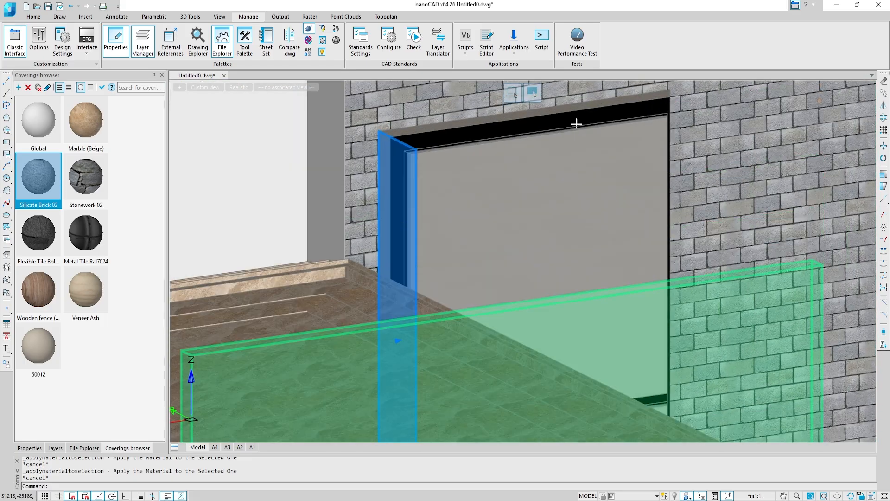
{"action": "scroll", "coordinate": [577, 124], "scroll_direction": "up", "scroll_amount": 3}
{"action": "left_click", "coordinate": [493, 103]}
{"action": "left_click", "coordinate": [513, 126]}
{"action": "scroll", "coordinate": [512, 186], "scroll_direction": "down", "scroll_amount": 3}
{"action": "middle_click_drag", "start_coordinate": [513, 185], "coordinate": [679, 238], "text": "shift"}
{"action": "scroll", "coordinate": [680, 237], "scroll_direction": "up", "scroll_amount": 2}
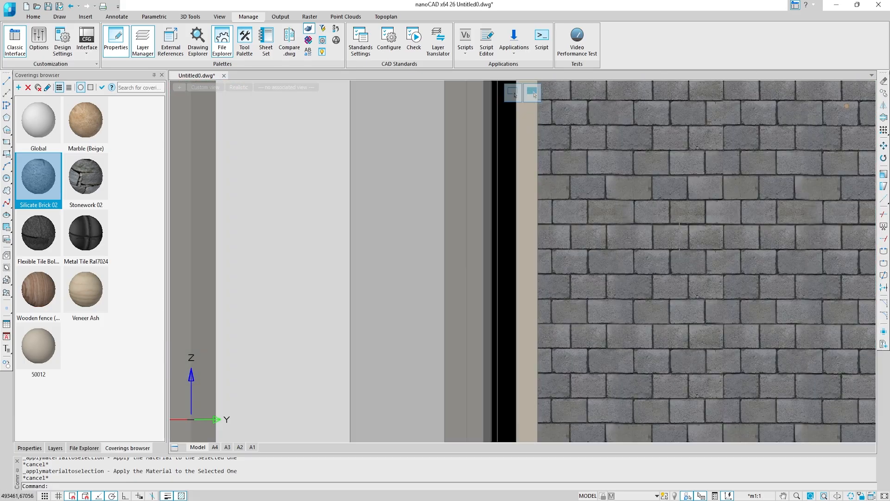
{"action": "left_click", "coordinate": [501, 127]}
{"action": "scroll", "coordinate": [399, 232], "scroll_direction": "down", "scroll_amount": 6}
{"action": "middle_click_drag", "start_coordinate": [501, 260], "coordinate": [341, 283], "text": "shift"}
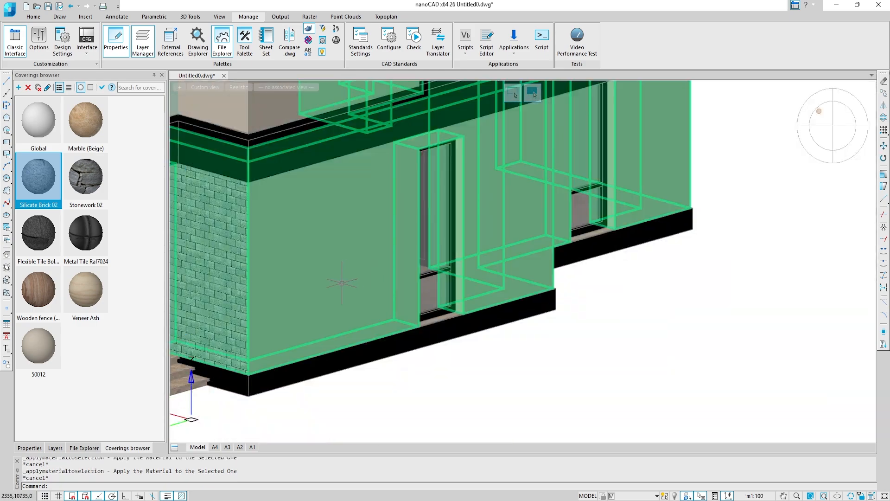
Step: Apply Silicate Brick 02 to the ground-floor side wall face and to one side reveal of its narrow window
{"action": "double_click", "coordinate": [42, 183]}
{"action": "key", "text": "Escape"}
{"action": "scroll", "coordinate": [457, 251], "scroll_direction": "up", "scroll_amount": 4}
{"action": "left_click", "coordinate": [464, 252]}
{"action": "double_click", "coordinate": [43, 183]}
{"action": "middle_click_drag", "start_coordinate": [525, 251], "coordinate": [469, 241], "text": "shift"}
{"action": "key", "text": "Escape"}
Step: Apply Silicate Brick 02 to the remaining side reveal and the top reveal of the narrow ground-floor window
{"action": "left_click", "coordinate": [402, 281]}
{"action": "middle_click_drag", "start_coordinate": [457, 186], "coordinate": [467, 347]}
{"action": "left_click", "coordinate": [453, 203]}
{"action": "middle_click_drag", "start_coordinate": [638, 280], "coordinate": [371, 278]}
{"action": "double_click", "coordinate": [42, 183]}
{"action": "middle_click_drag", "start_coordinate": [510, 269], "coordinate": [463, 288], "text": "shift"}
{"action": "scroll", "coordinate": [436, 251], "scroll_direction": "down", "scroll_amount": 5}
{"action": "key", "text": "Escape"}
{"action": "key", "text": "Escape"}
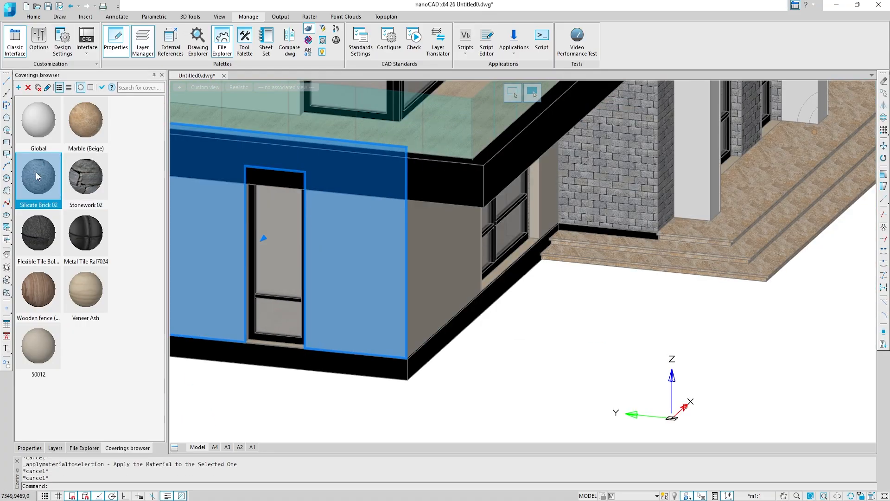
Step: Apply Silicate Brick 02 to the ground-floor wall face surrounding the narrow window near the projecting corner
{"action": "double_click", "coordinate": [37, 173]}
{"action": "key", "text": "Escape"}
Step: Apply Silicate Brick 02 to the side and top reveals of the narrow window near the projecting corner
{"action": "scroll", "coordinate": [254, 340], "scroll_direction": "up", "scroll_amount": 5}
{"action": "middle_click_drag", "start_coordinate": [352, 283], "coordinate": [297, 296], "text": "shift"}
{"action": "left_click", "coordinate": [304, 287]}
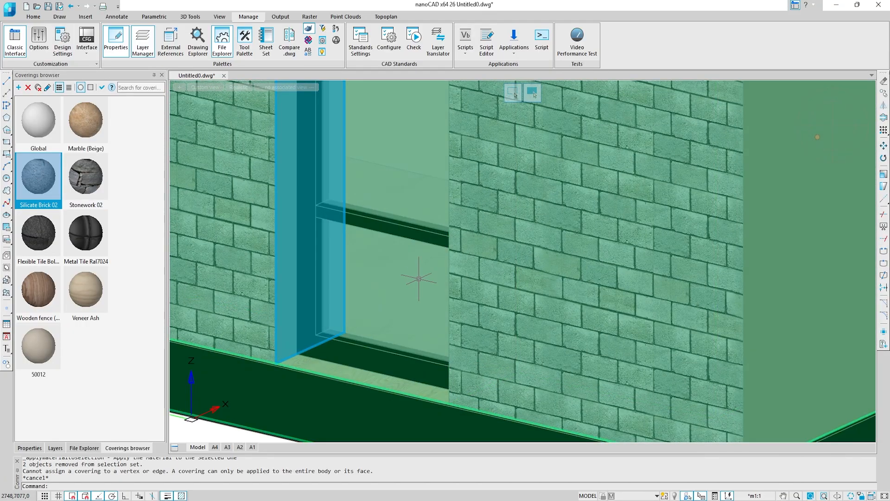
{"action": "middle_click_drag", "start_coordinate": [419, 279], "coordinate": [506, 274], "text": "shift"}
{"action": "left_click", "coordinate": [471, 283]}
{"action": "middle_click_drag", "start_coordinate": [527, 304], "coordinate": [478, 390], "text": "shift"}
{"action": "middle_click_drag", "start_coordinate": [468, 232], "coordinate": [473, 371]}
{"action": "middle_click_drag", "start_coordinate": [473, 353], "coordinate": [458, 260], "text": "shift"}
{"action": "left_click", "coordinate": [458, 211]}
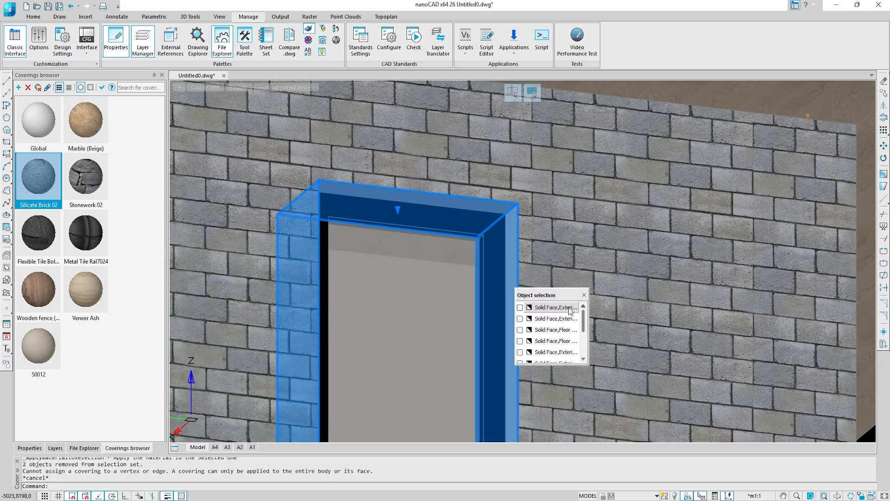
{"action": "key", "text": "Escape"}
{"action": "scroll", "coordinate": [318, 214], "scroll_direction": "down", "scroll_amount": 5}
{"action": "scroll", "coordinate": [385, 253], "scroll_direction": "up", "scroll_amount": 3}
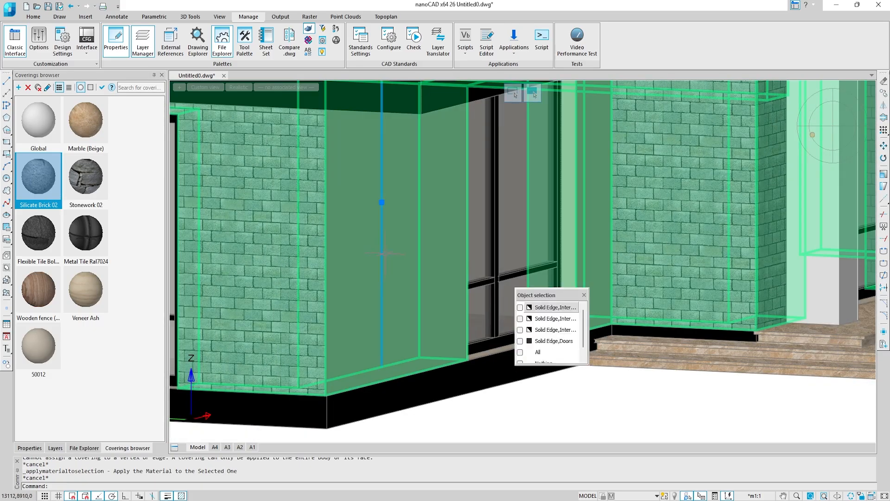
Step: Apply Silicate Brick 02 to the ground-floor wall face between the projecting corner and the two-pane glazing
{"action": "left_click", "coordinate": [359, 317]}
{"action": "double_click", "coordinate": [39, 174]}
{"action": "middle_click_drag", "start_coordinate": [567, 252], "coordinate": [511, 260]}
{"action": "key", "text": "Escape"}
Step: Apply Silicate Brick 02 to the side and top reveals of the two-pane glazing opening near the entrance steps
{"action": "left_click", "coordinate": [515, 269]}
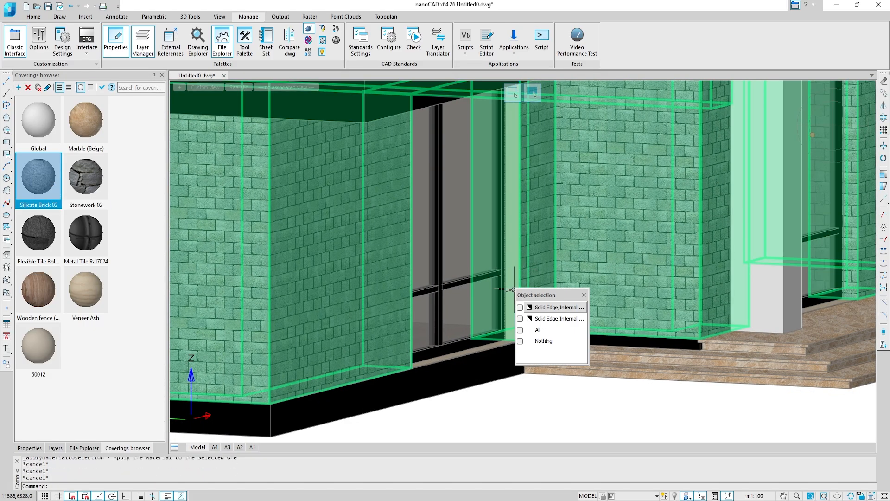
{"action": "key", "text": "Escape"}
{"action": "left_click", "coordinate": [510, 300]}
{"action": "scroll", "coordinate": [470, 201], "scroll_direction": "up", "scroll_amount": 5}
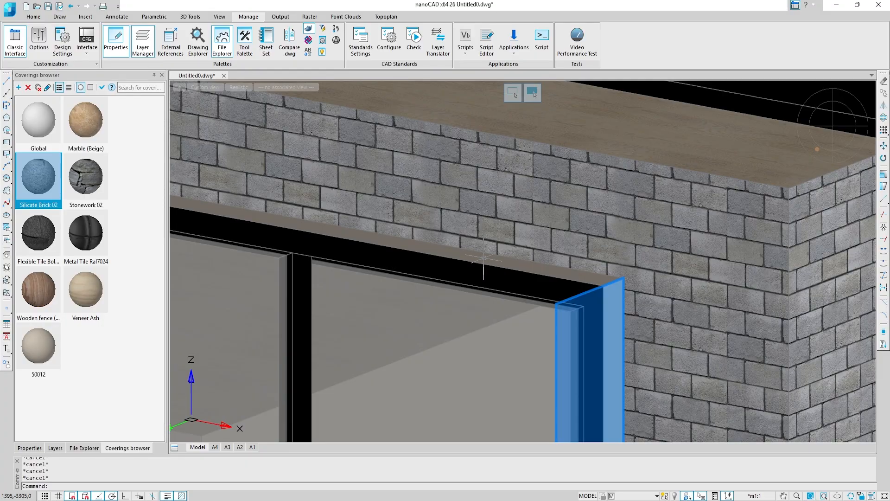
{"action": "left_click", "coordinate": [396, 242]}
{"action": "middle_click_drag", "start_coordinate": [457, 256], "coordinate": [438, 213], "text": "shift"}
{"action": "scroll", "coordinate": [501, 241], "scroll_direction": "down", "scroll_amount": 4}
{"action": "scroll", "coordinate": [420, 232], "scroll_direction": "up", "scroll_amount": 3}
{"action": "left_click", "coordinate": [376, 277]}
{"action": "double_click", "coordinate": [45, 177]}
{"action": "key", "text": "Escape"}
Step: Apply the Wooden fence covering to the upper-floor wall faces facing the balcony between the glazing
{"action": "scroll", "coordinate": [511, 259], "scroll_direction": "down", "scroll_amount": 8}
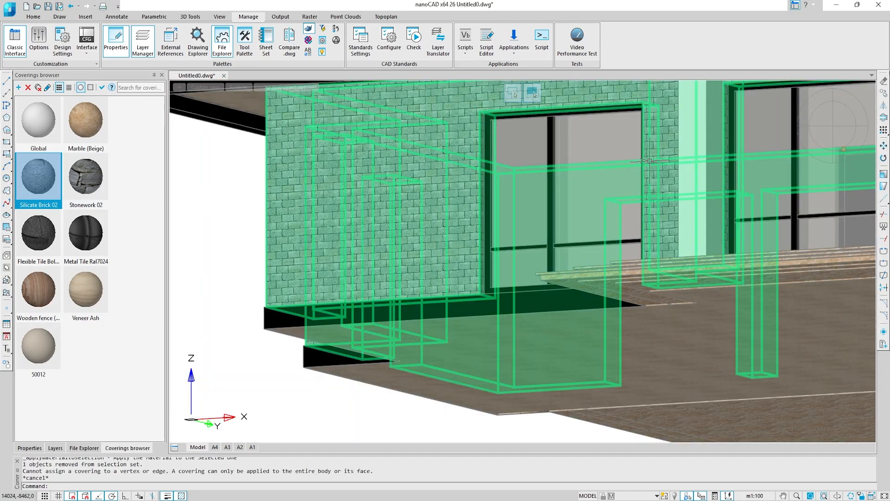
{"action": "middle_click_drag", "start_coordinate": [417, 260], "coordinate": [394, 320], "text": "shift"}
{"action": "middle_click_drag", "start_coordinate": [325, 279], "coordinate": [260, 333]}
{"action": "middle_click_drag", "start_coordinate": [505, 290], "coordinate": [424, 356], "text": "shift"}
{"action": "scroll", "coordinate": [482, 237], "scroll_direction": "up", "scroll_amount": 5}
{"action": "scroll", "coordinate": [471, 227], "scroll_direction": "down", "scroll_amount": 2}
{"action": "key", "text": "Escape"}
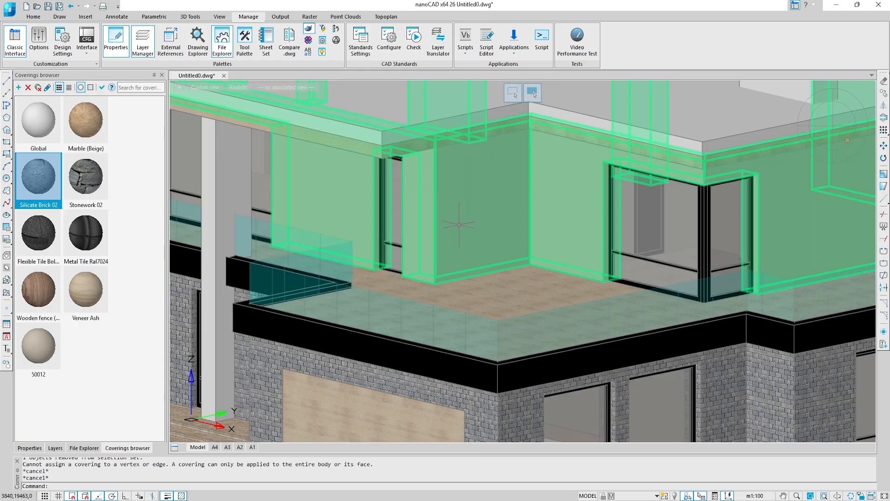
{"action": "left_click", "coordinate": [462, 225], "text": "ctrl"}
{"action": "double_click", "coordinate": [41, 288]}
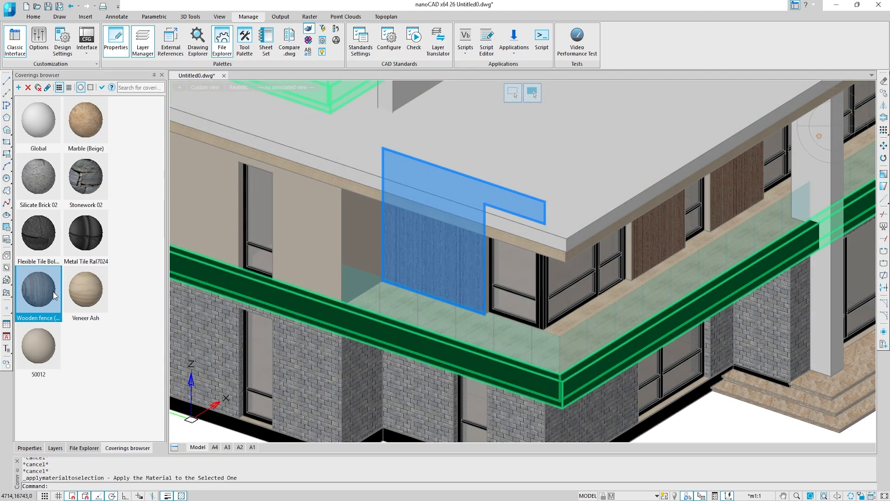
{"action": "key", "text": "Escape"}
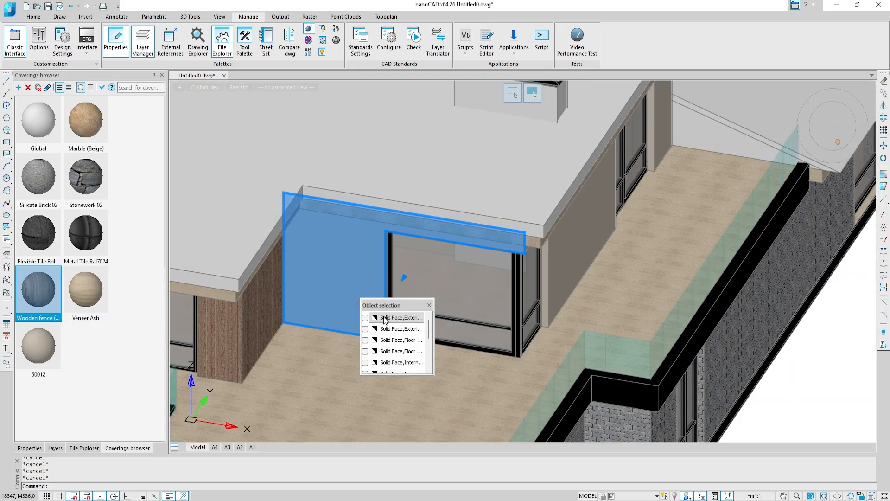
Step: Apply Silicate Brick 02 to the upper-floor terrace wall around the corner glazing and select the glazing's top reveal
{"action": "left_click", "coordinate": [386, 320]}
{"action": "double_click", "coordinate": [39, 179]}
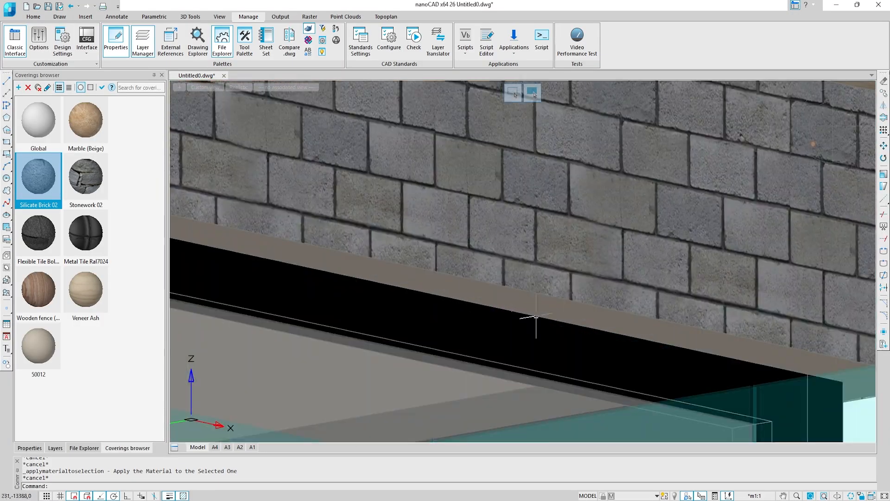
{"action": "left_click", "coordinate": [527, 319]}
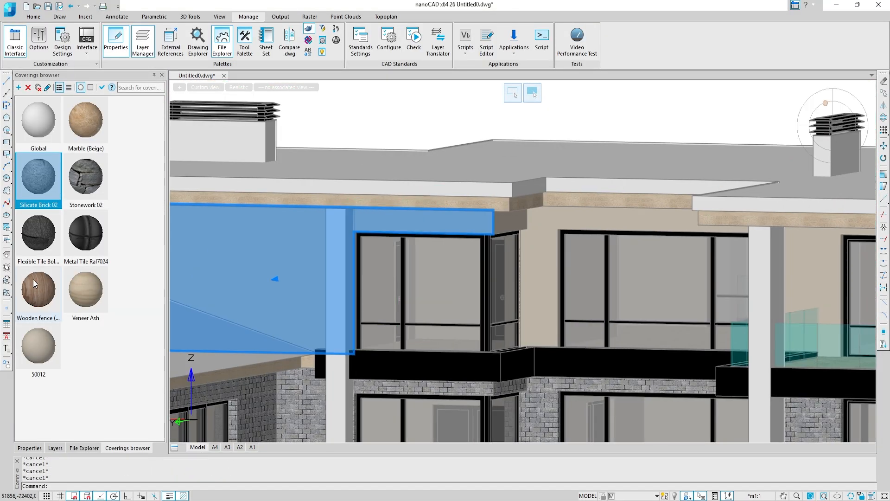
Step: Apply Wooden fence to the upper-floor wall and reveals at the corner glazing, and Silicate Brick 02 to the reveals in the brick wall
{"action": "double_click", "coordinate": [34, 281]}
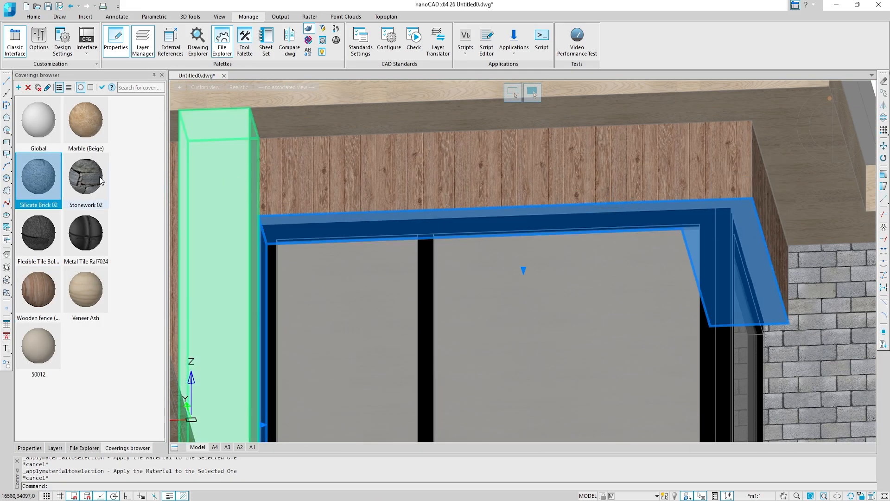
{"action": "left_click", "coordinate": [37, 296]}
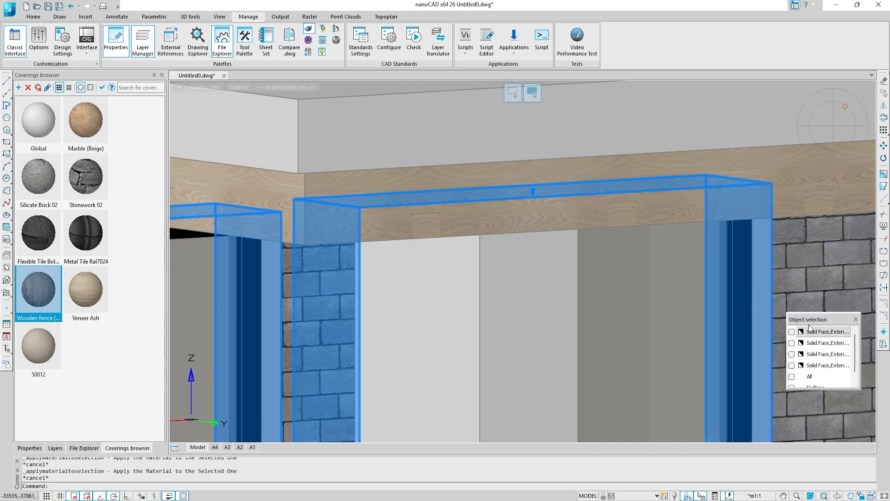
{"action": "left_click", "coordinate": [38, 186]}
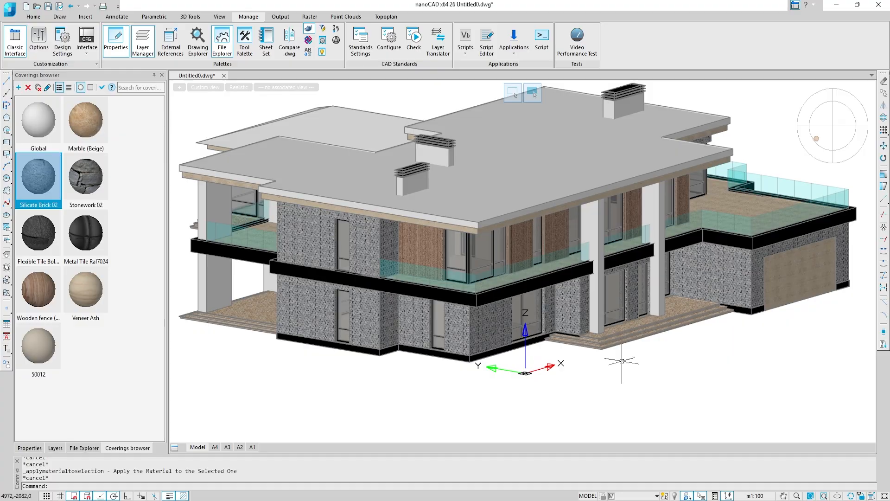
Step: Set the colour of the Roof layer to dark grey
{"action": "left_click", "coordinate": [55, 448]}
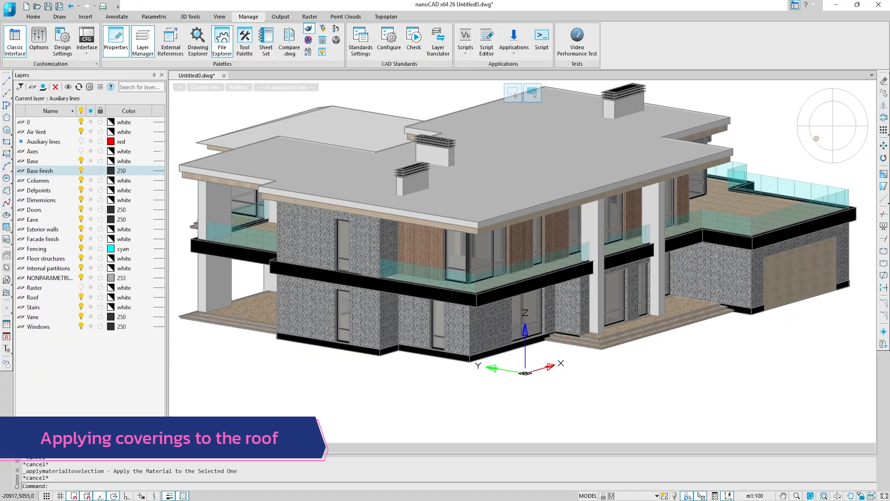
{"action": "left_click", "coordinate": [123, 368]}
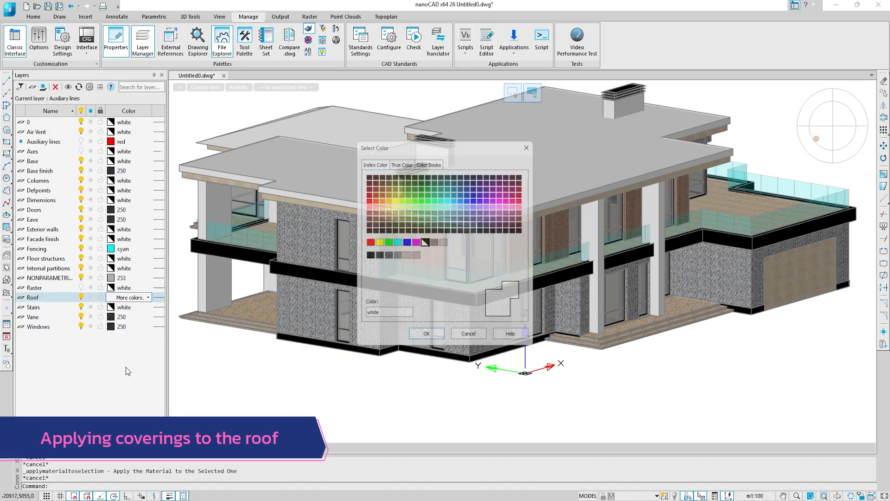
{"action": "left_click", "coordinate": [377, 256]}
{"action": "left_click", "coordinate": [420, 341]}
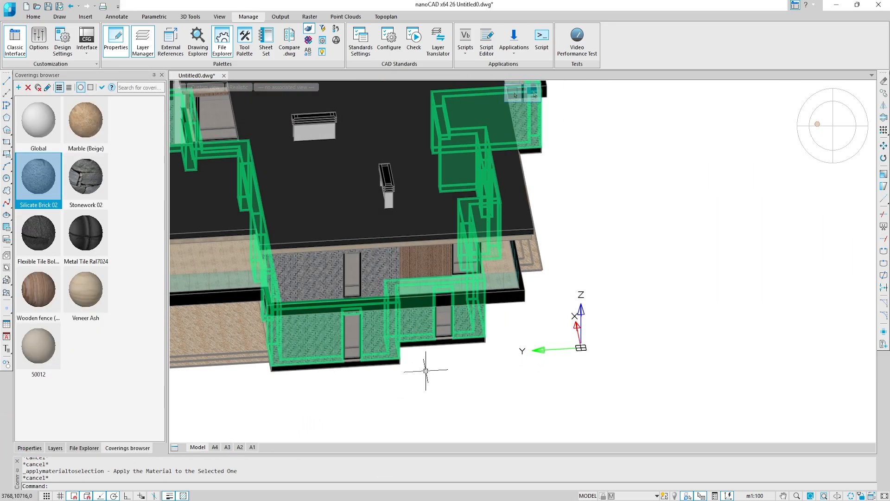
Step: Apply the Flexible Tile covering to the main flat roof face and the courtyard-side slope of the hipped roof
{"action": "key", "text": "Escape"}
{"action": "key", "text": "Escape"}
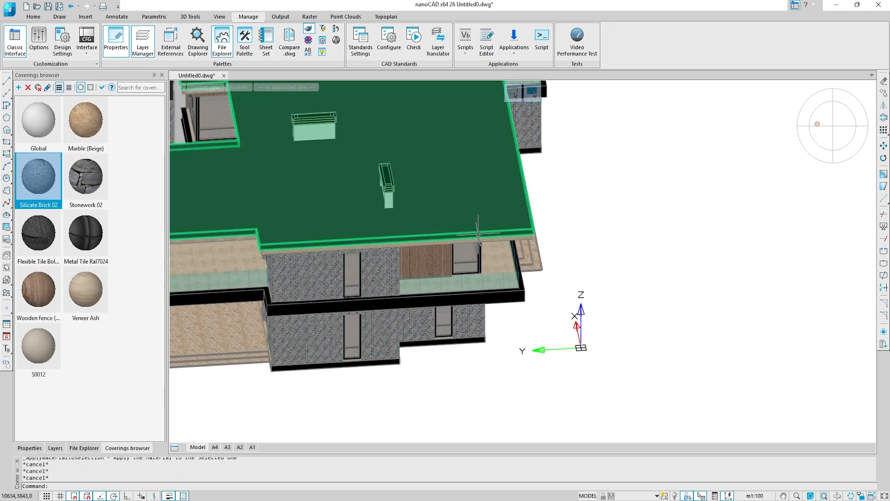
{"action": "scroll", "coordinate": [474, 223], "scroll_direction": "down", "scroll_amount": 5}
{"action": "left_click", "coordinate": [445, 262]}
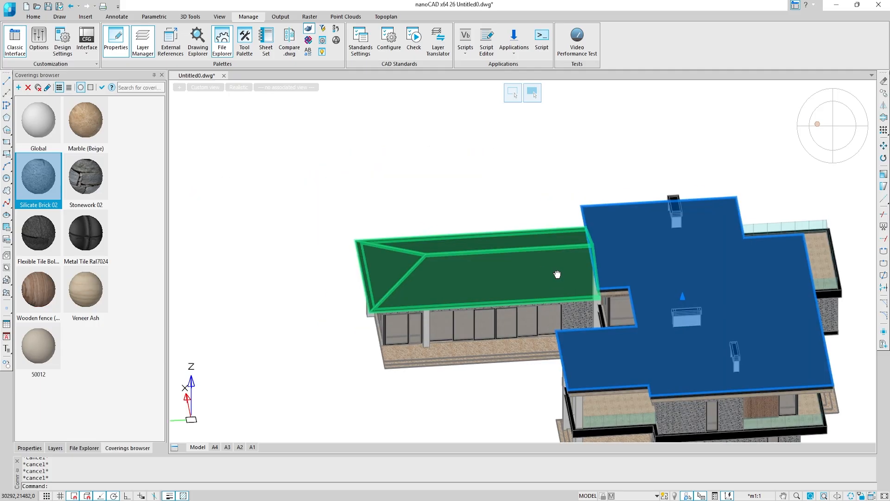
{"action": "left_click", "coordinate": [492, 270]}
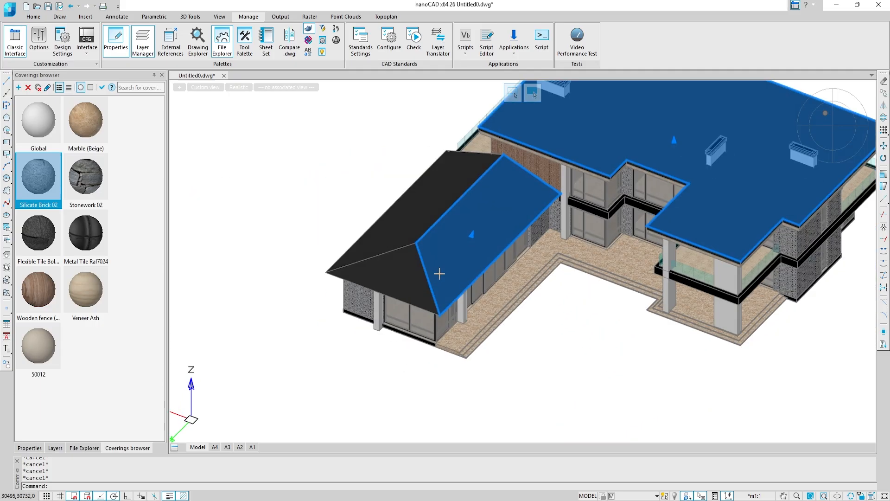
{"action": "double_click", "coordinate": [49, 242]}
{"action": "key", "text": "Escape"}
{"action": "key", "text": "Escape"}
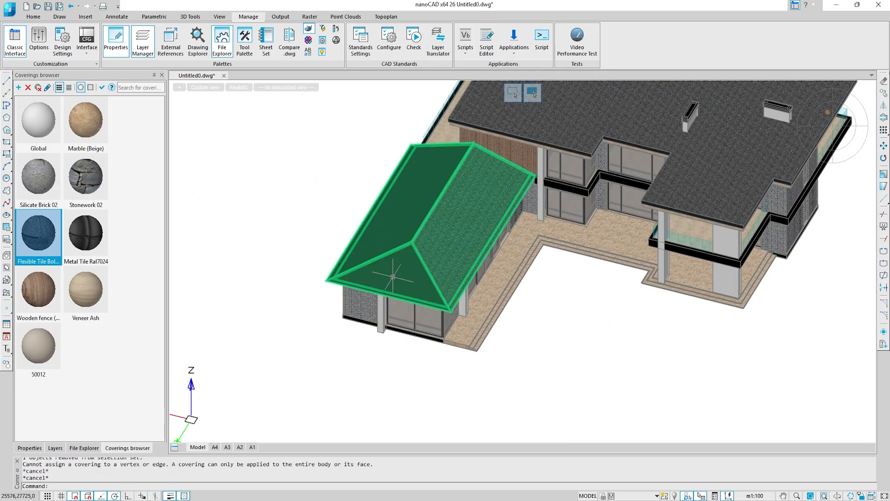
Step: Apply the Flexible Tile covering to the end hip and the outer slope of the hipped roof
{"action": "left_click", "coordinate": [400, 263], "text": "ctrl"}
{"action": "middle_click_drag", "start_coordinate": [382, 237], "coordinate": [436, 229], "text": "shift"}
{"action": "left_click", "coordinate": [395, 219], "text": "ctrl"}
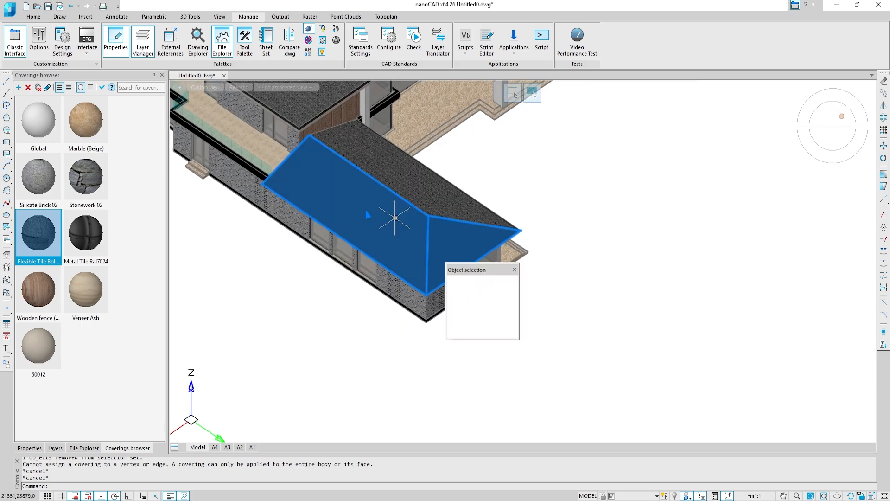
{"action": "double_click", "coordinate": [39, 235]}
{"action": "key", "text": "Escape"}
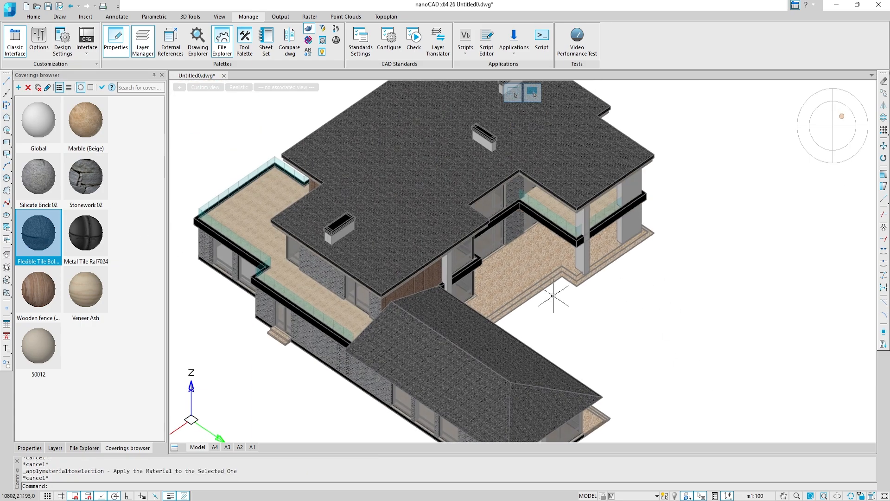
Step: Clone the Veneer Ash covering and rename the copy Veneer Ash (vertical)
{"action": "middle_click_drag", "start_coordinate": [553, 296], "coordinate": [499, 237], "text": "shift"}
{"action": "left_click", "coordinate": [76, 290]}
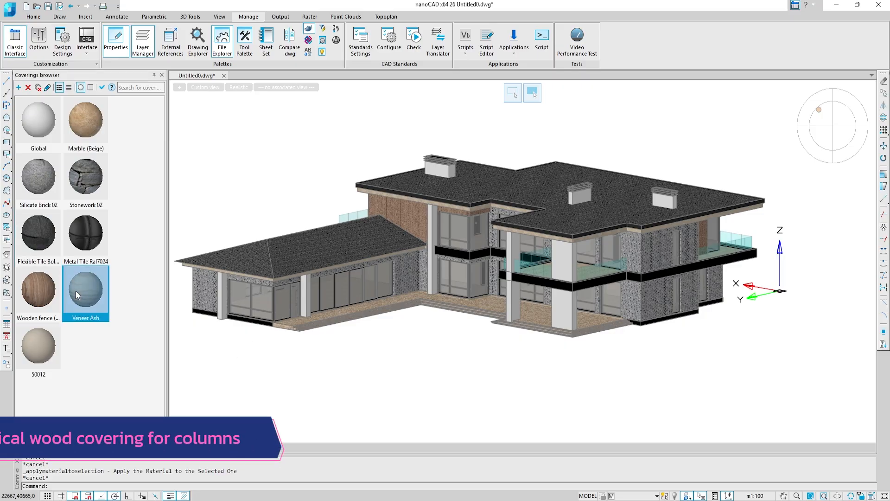
{"action": "right_click", "coordinate": [76, 291]}
{"action": "left_click", "coordinate": [82, 327]}
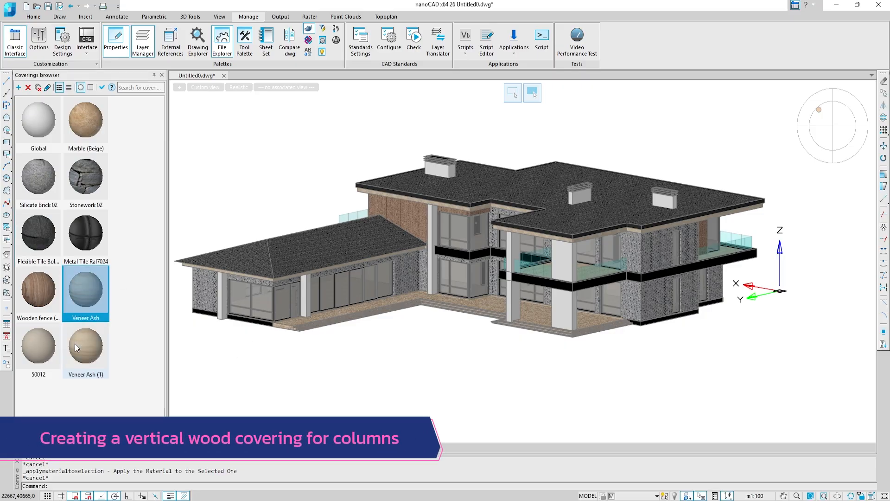
{"action": "left_click", "coordinate": [76, 344]}
{"action": "right_click", "coordinate": [79, 344]}
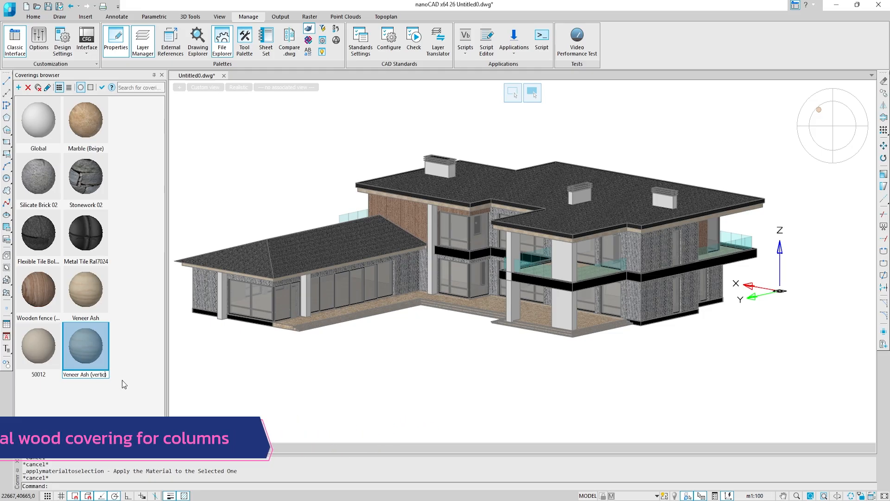
{"action": "type", "text": "tical)"}
{"action": "key", "text": "Return"}
Step: Set the diffuse texture rotation of the Veneer Ash (vertical) covering to 90
{"action": "right_click", "coordinate": [100, 354]}
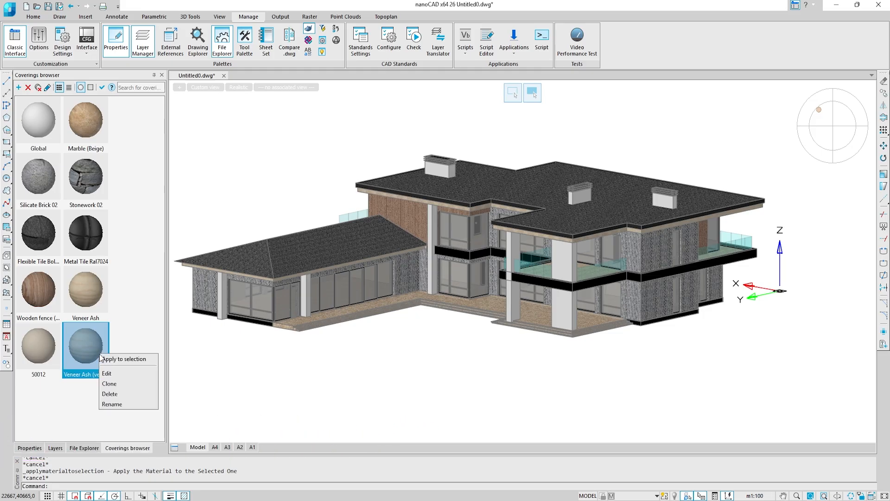
{"action": "left_click", "coordinate": [108, 369]}
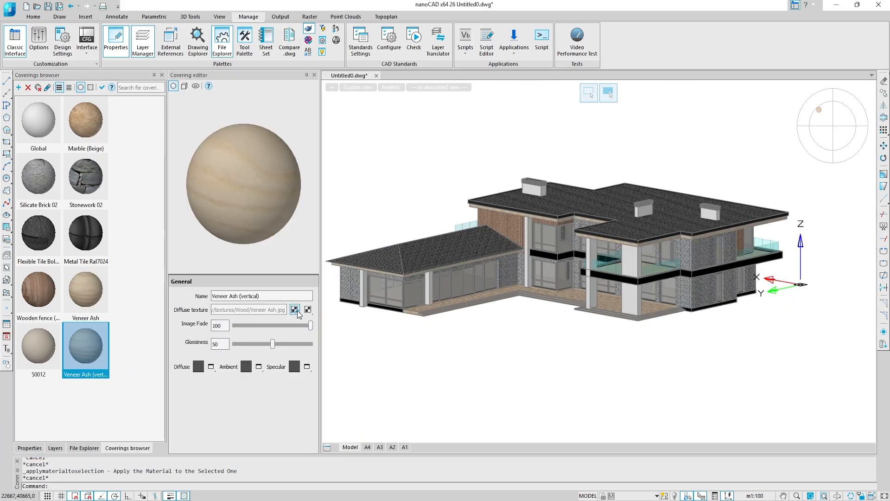
{"action": "left_click", "coordinate": [295, 310]}
{"action": "type", "text": "90"}
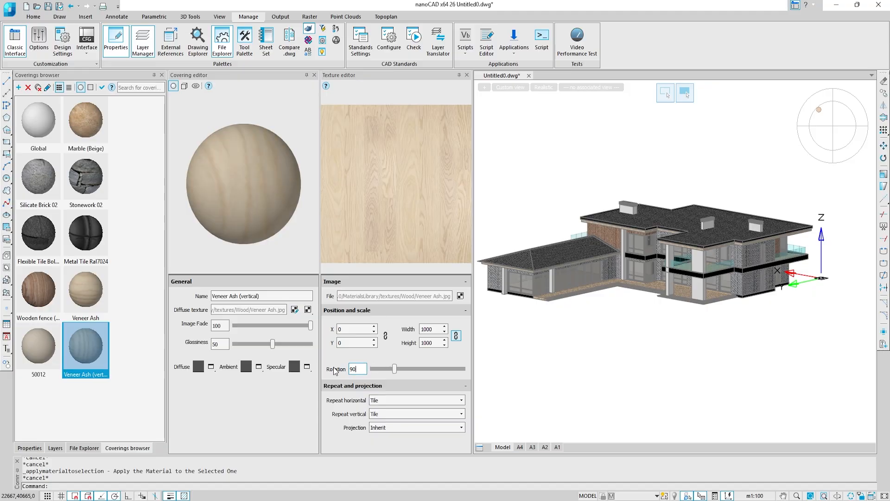
{"action": "left_click", "coordinate": [467, 75]}
{"action": "left_click", "coordinate": [314, 74]}
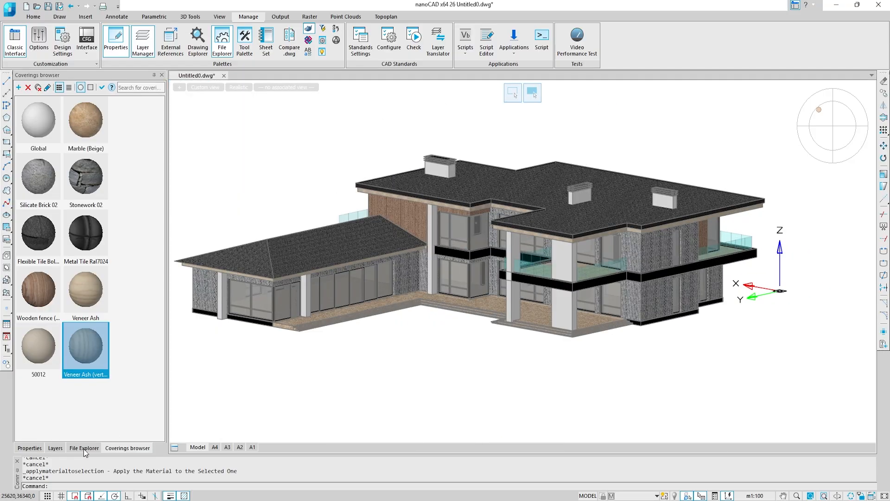
Step: Apply the Veneer Ash (vertical) covering to all the house columns by selecting one column and its similar objects
{"action": "scroll", "coordinate": [287, 304], "scroll_direction": "up", "scroll_amount": 5}
{"action": "left_click", "coordinate": [335, 288]}
{"action": "right_click", "coordinate": [343, 297]}
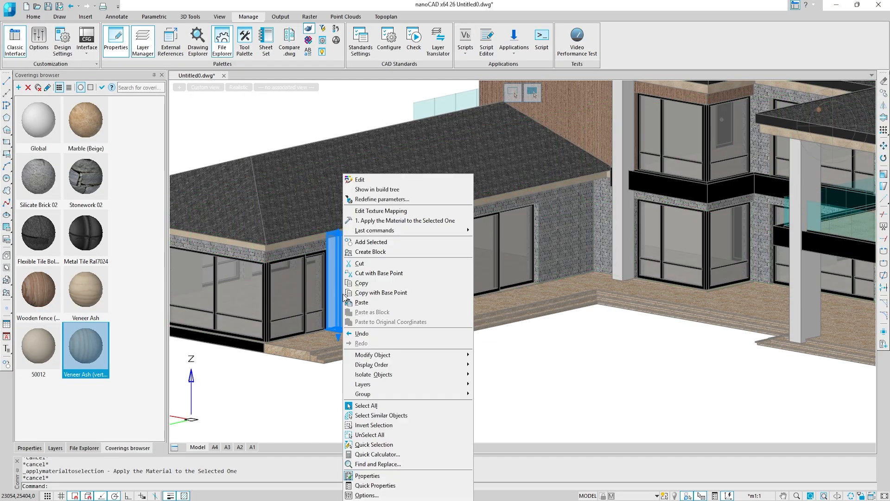
{"action": "left_click", "coordinate": [368, 417]}
{"action": "scroll", "coordinate": [477, 363], "scroll_direction": "down", "scroll_amount": 5}
{"action": "left_click", "coordinate": [90, 344]}
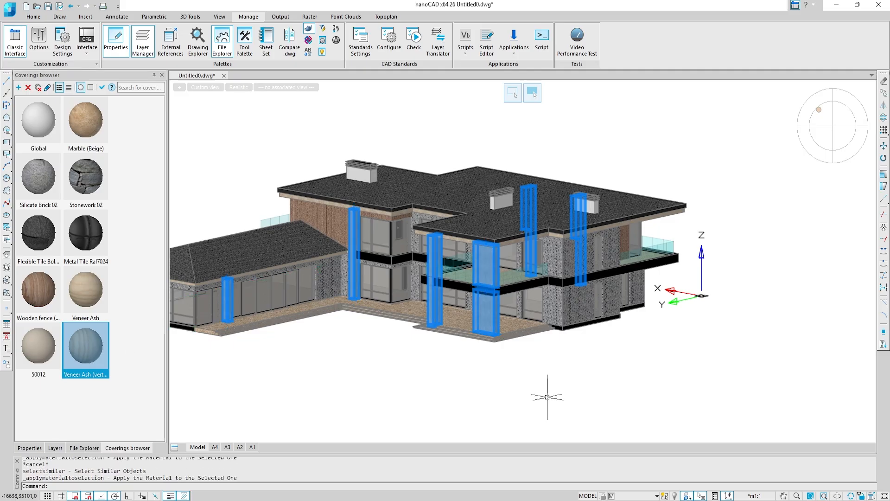
{"action": "key", "text": "Escape"}
Step: Apply the Stonework 02 covering to the lower and upper parts of the wide corner column at the terrace
{"action": "scroll", "coordinate": [493, 340], "scroll_direction": "up", "scroll_amount": 5}
{"action": "left_click", "coordinate": [481, 296]}
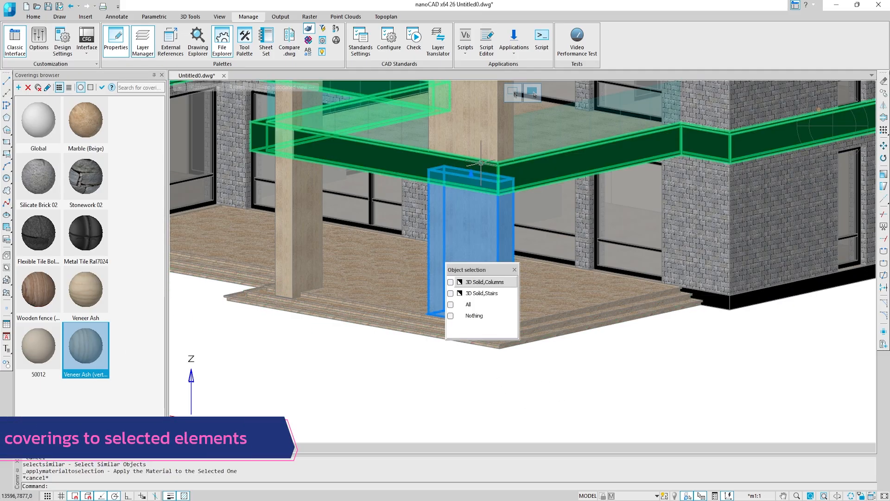
{"action": "left_click", "coordinate": [472, 140]}
{"action": "scroll", "coordinate": [472, 209], "scroll_direction": "down", "scroll_amount": 5}
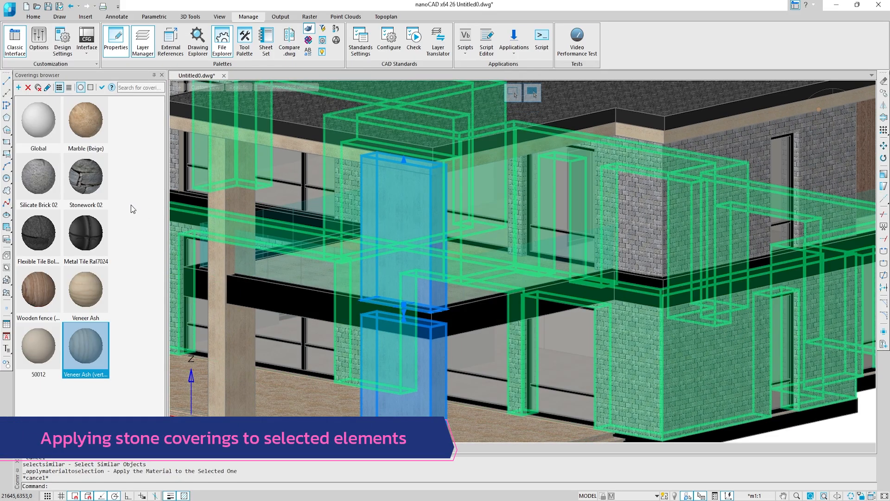
{"action": "left_click", "coordinate": [88, 191]}
{"action": "scroll", "coordinate": [689, 364], "scroll_direction": "down", "scroll_amount": 5}
{"action": "key", "text": "Escape"}
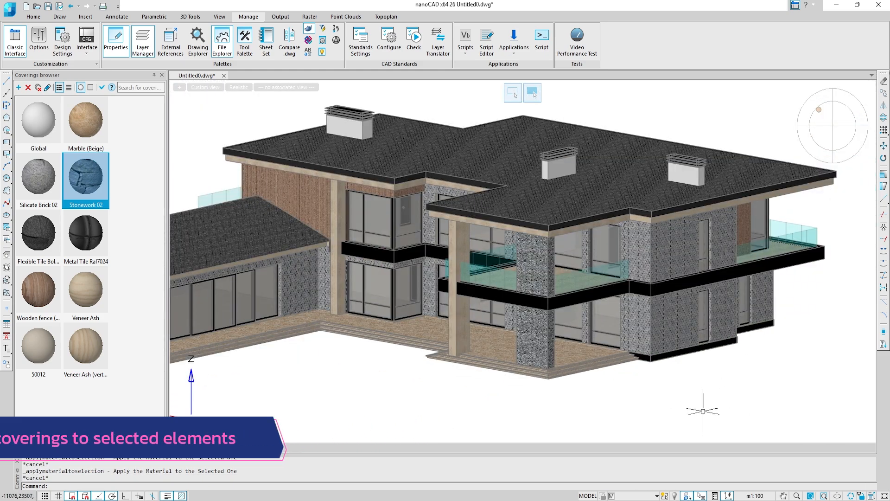
Step: Apply the Stonework 02 covering to the three chimneys on the main roof
{"action": "middle_click_drag", "start_coordinate": [702, 412], "coordinate": [689, 409], "text": "shift"}
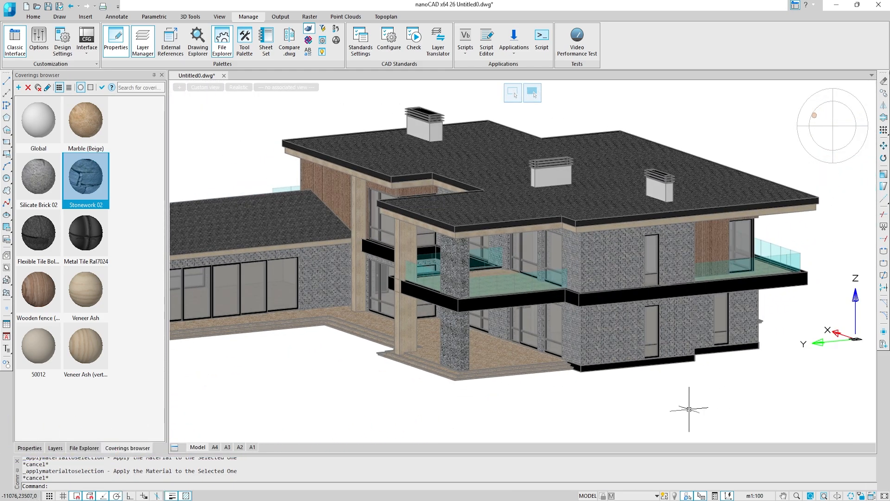
{"action": "scroll", "coordinate": [532, 135], "scroll_direction": "up", "scroll_amount": 5}
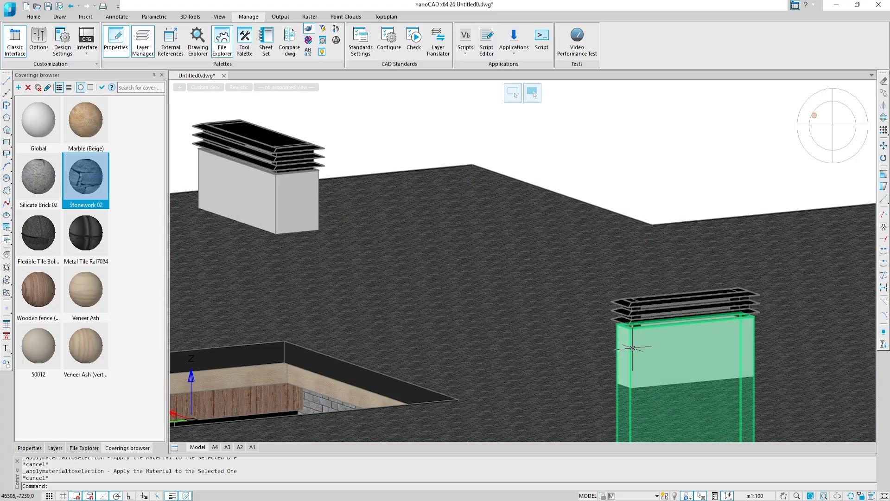
{"action": "left_click", "coordinate": [668, 355]}
{"action": "left_click", "coordinate": [684, 368]}
{"action": "left_click", "coordinate": [281, 218]}
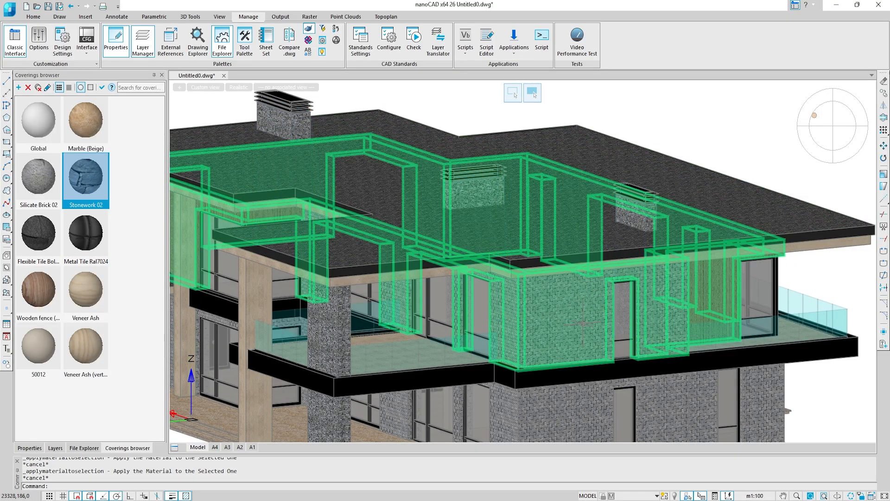
{"action": "scroll", "coordinate": [582, 323], "scroll_direction": "down", "scroll_amount": 3}
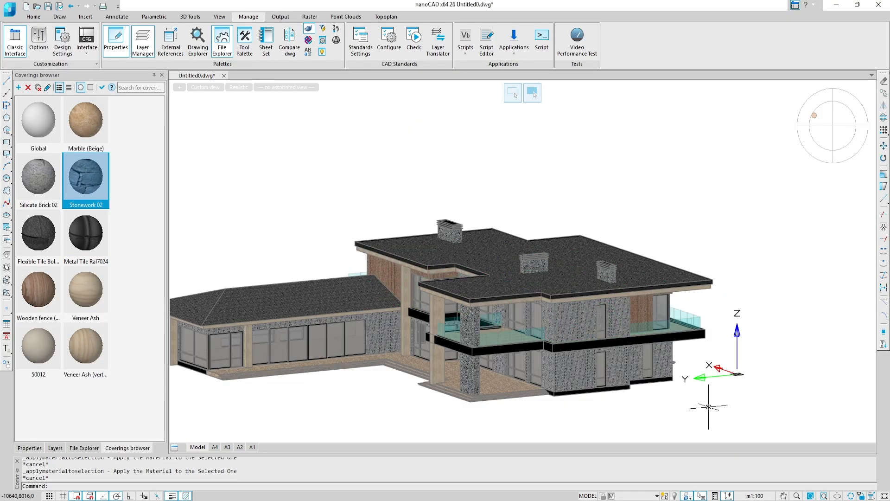
Step: Look over the covered house from above and set the view to Top NW Iso
{"action": "mouse_move", "coordinate": [696, 409]}
{"action": "middle_mouse_down", "text": "shift"}
{"action": "mouse_move", "coordinate": [667, 416]}
{"action": "mouse_move", "coordinate": [646, 358]}
{"action": "mouse_move", "coordinate": [624, 362]}
{"action": "mouse_move", "coordinate": [654, 362]}
{"action": "mouse_move", "coordinate": [443, 373]}
{"action": "middle_mouse_up", "text": "shift"}
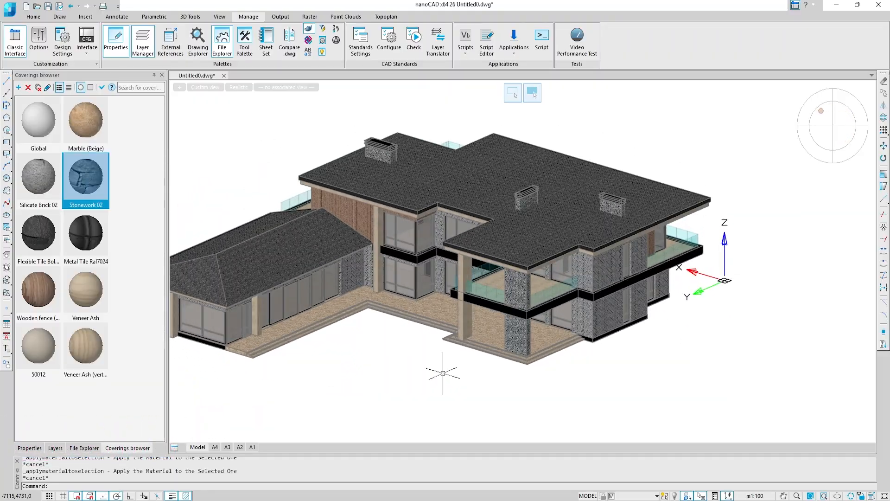
{"action": "left_click", "coordinate": [824, 116]}
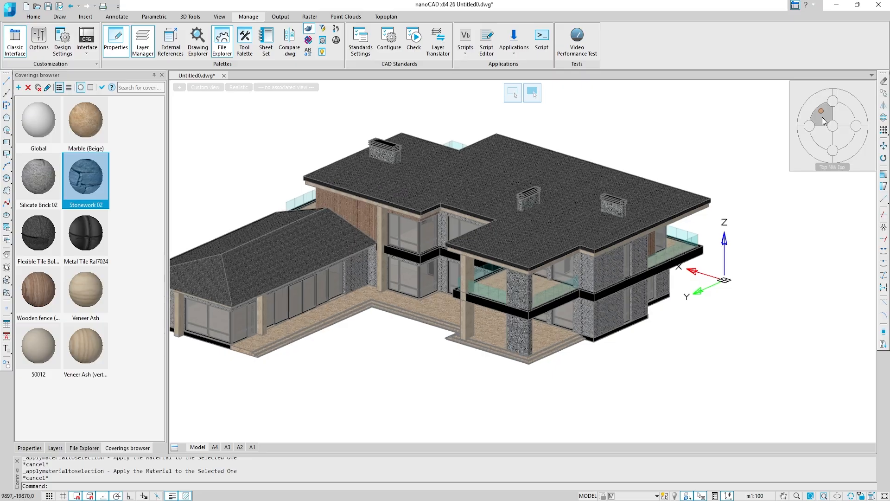